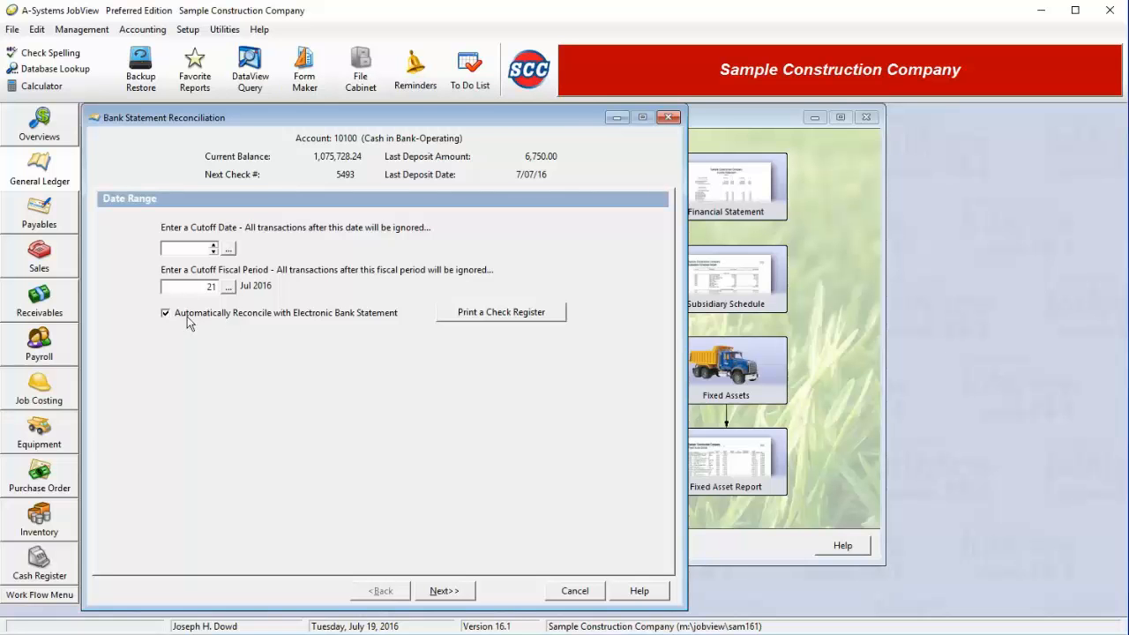
- Look at the check register report list, close it, and proceed to the electronic bank statement with automatic reconciliation enabled
{"action": "left_click", "coordinate": [180, 316]}
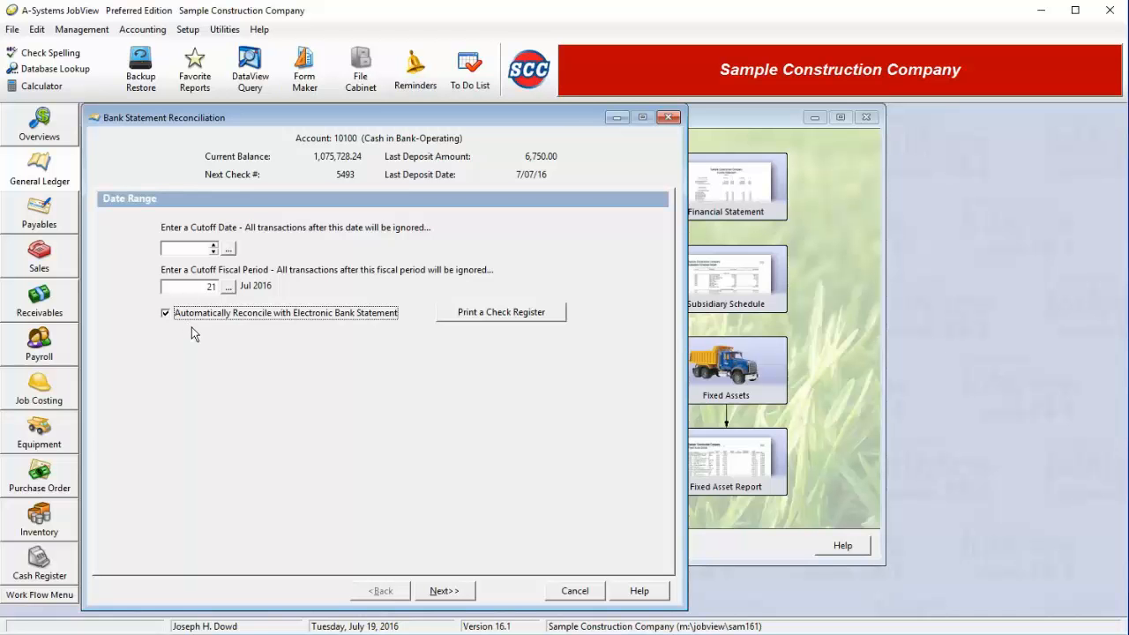
{"action": "left_click", "coordinate": [538, 314]}
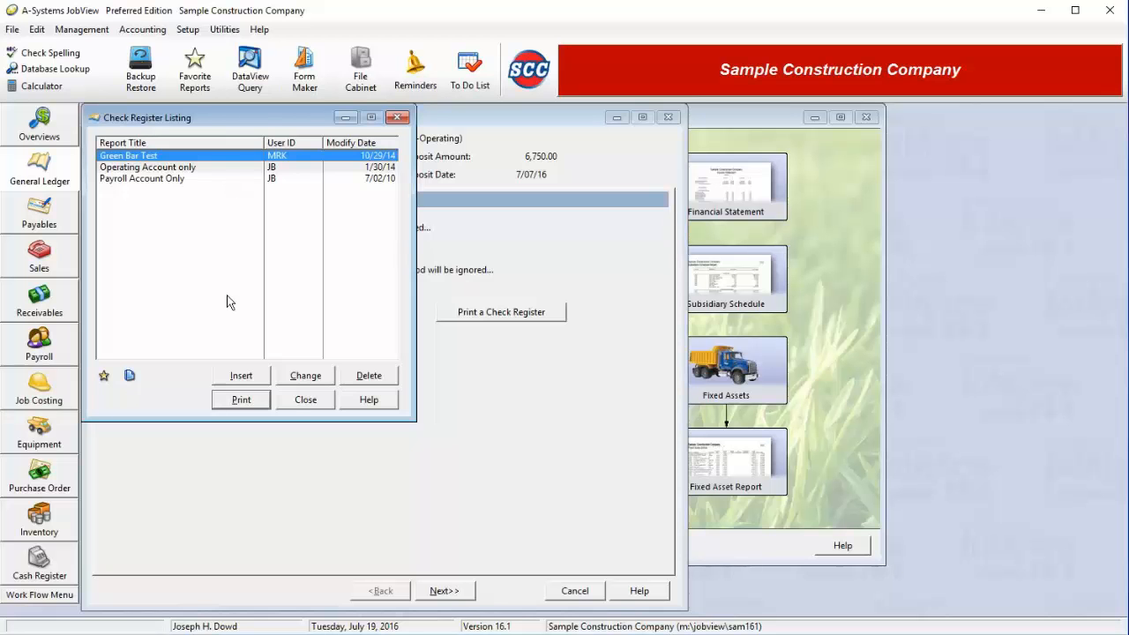
{"action": "left_click", "coordinate": [292, 401]}
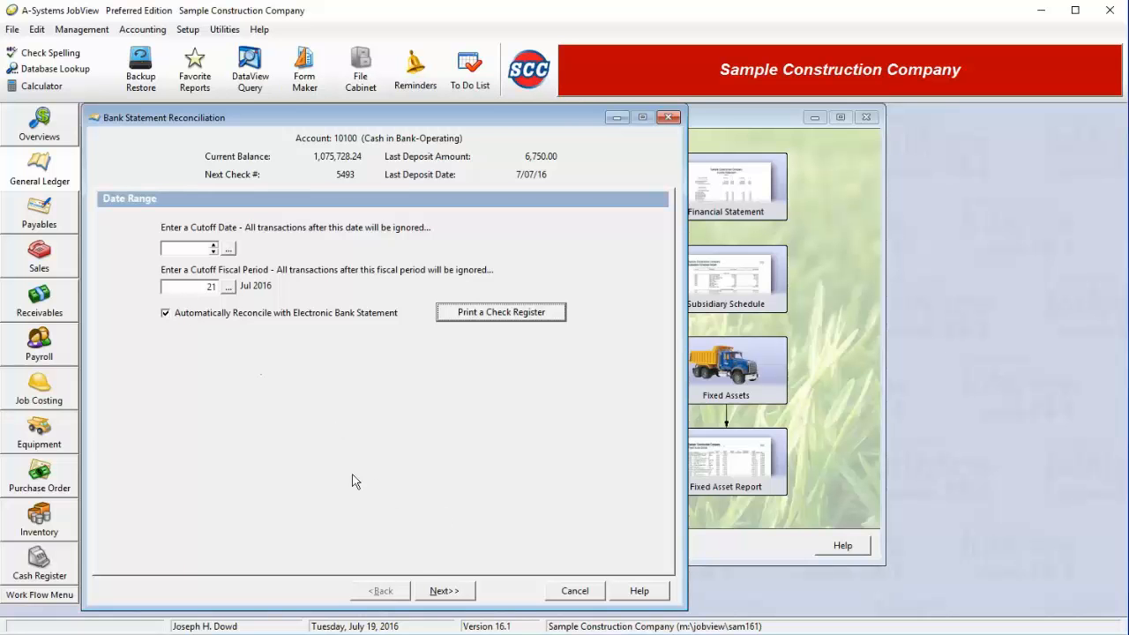
{"action": "left_click", "coordinate": [441, 596]}
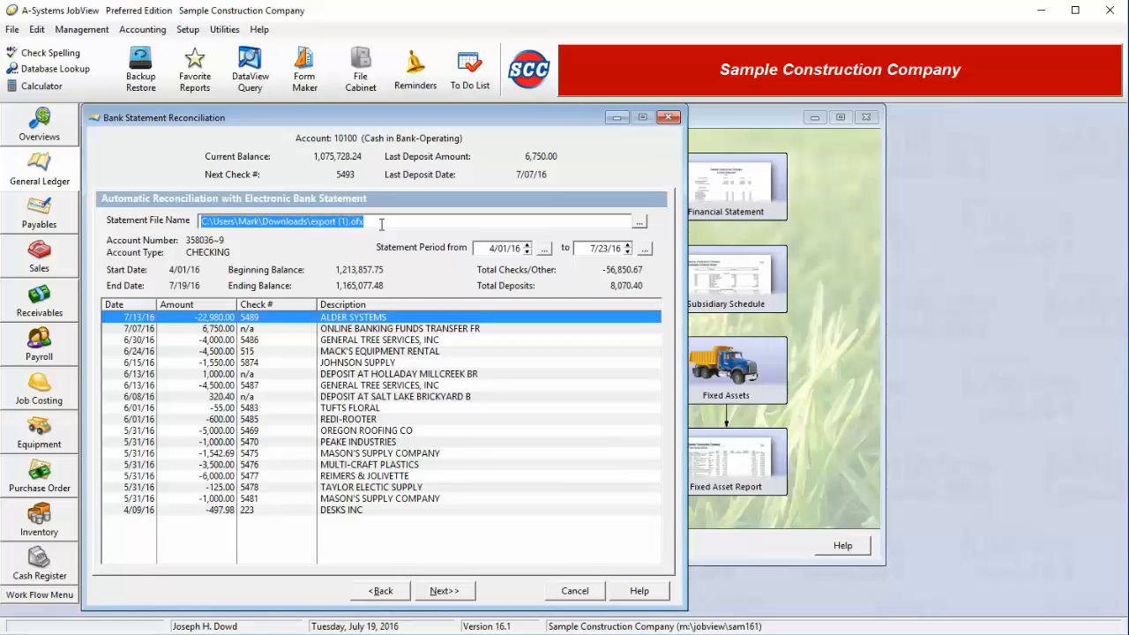
- Examine the electronic bank statement's file name, statement period and downloaded bank transactions
{"action": "left_click", "coordinate": [587, 247]}
{"action": "left_click_drag", "start_coordinate": [587, 248], "coordinate": [624, 248]}
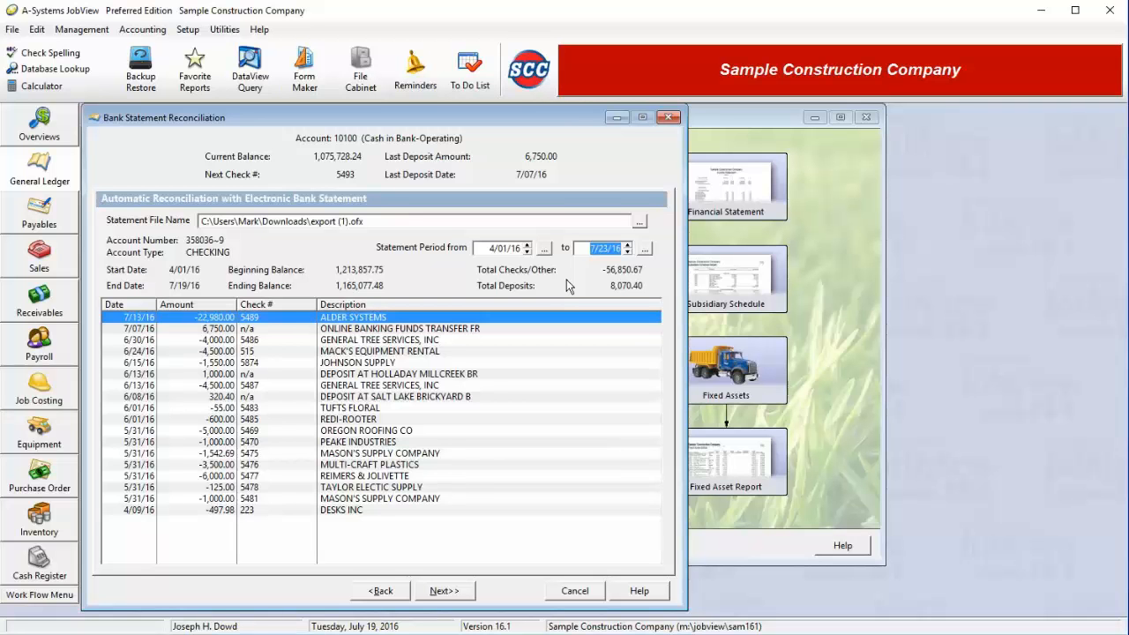
{"action": "left_click", "coordinate": [391, 223]}
{"action": "left_click", "coordinate": [392, 223]}
{"action": "left_click", "coordinate": [354, 419]}
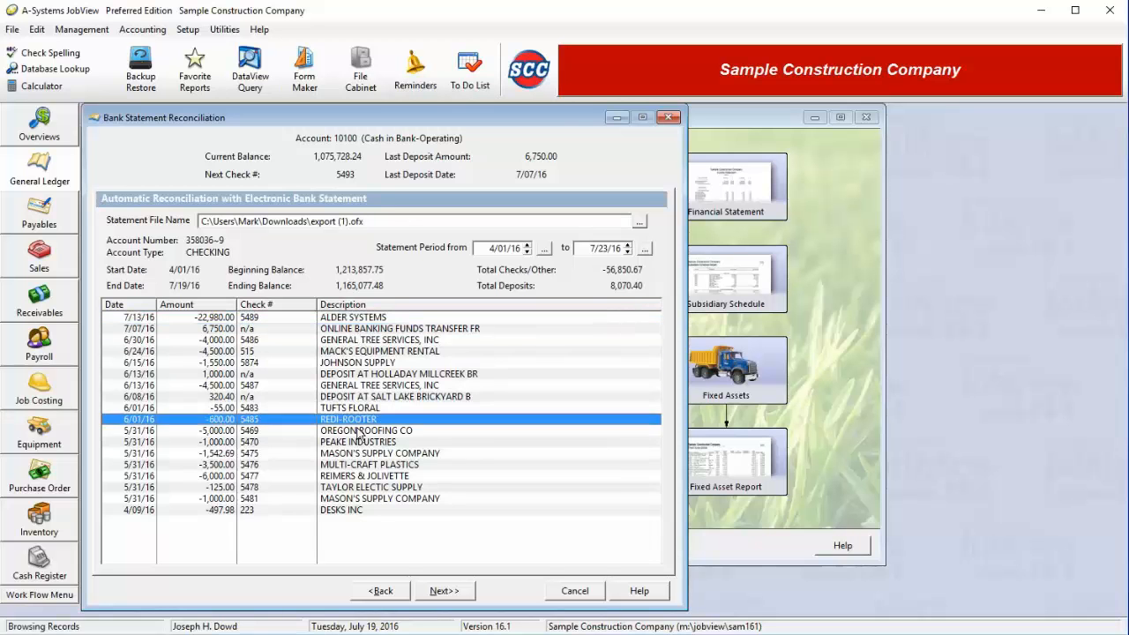
{"action": "left_click_drag", "start_coordinate": [358, 428], "coordinate": [378, 316]}
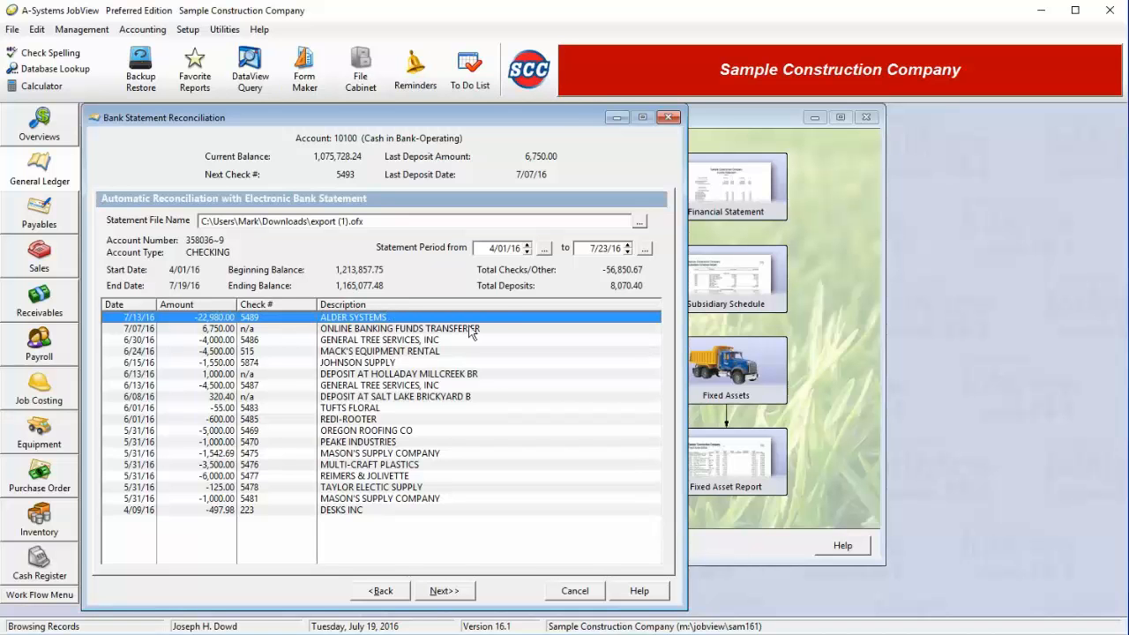
{"action": "left_click_drag", "start_coordinate": [588, 249], "coordinate": [632, 252]}
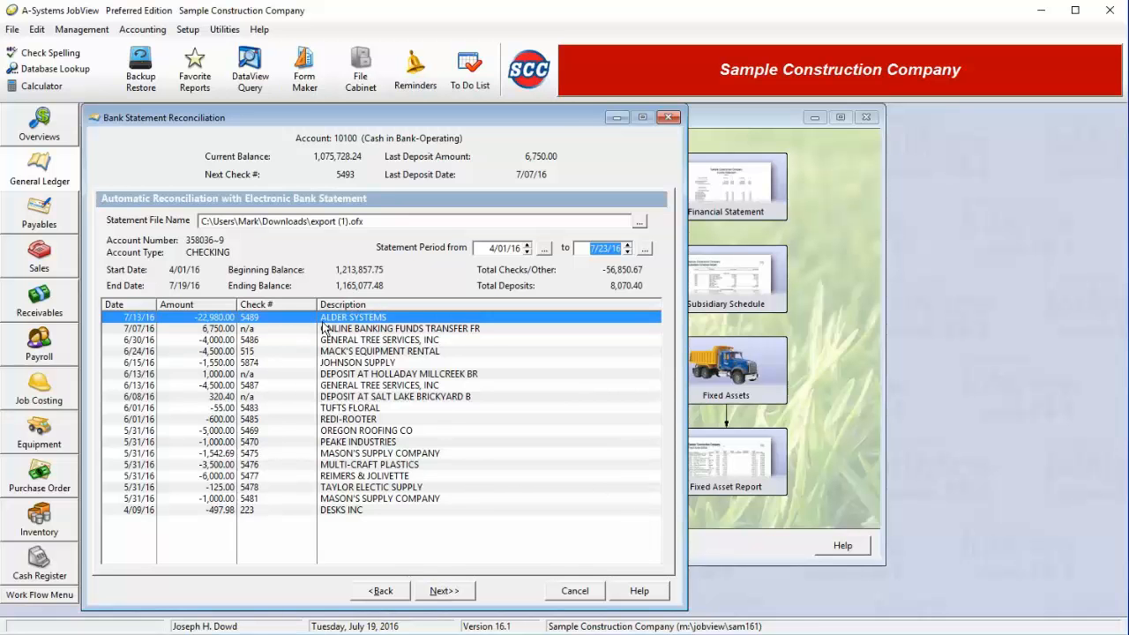
{"action": "mouse_move", "coordinate": [381, 331]}
{"action": "left_mouse_down"}
{"action": "mouse_move", "coordinate": [377, 501]}
{"action": "mouse_move", "coordinate": [393, 313]}
{"action": "left_mouse_up"}
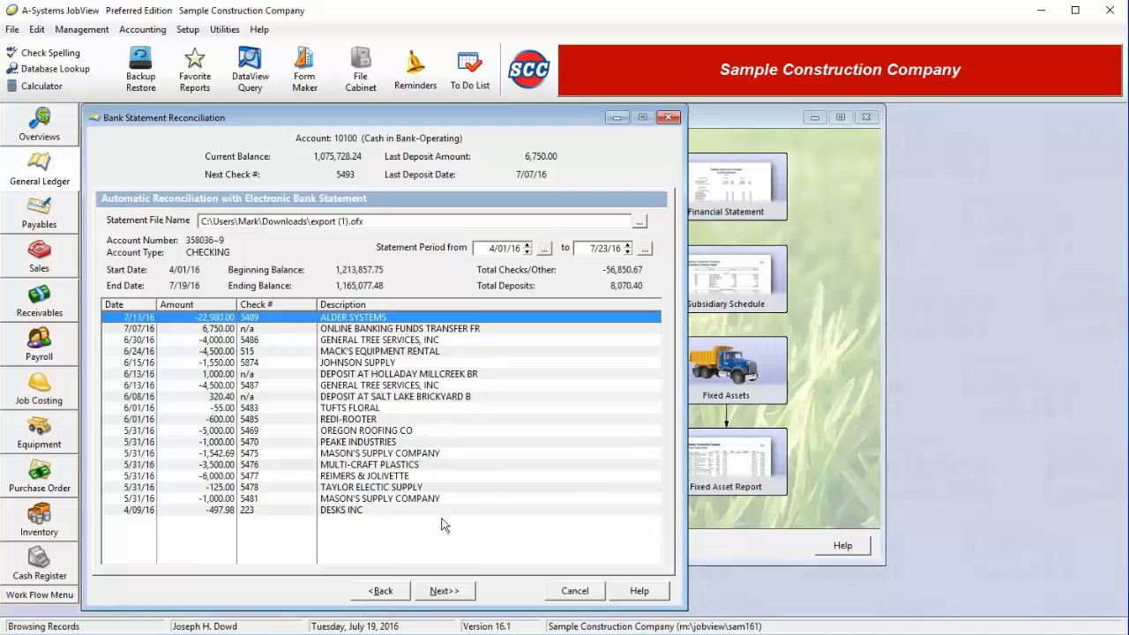
- Proceed to the missing transactions, tag the Johnson Supply item with offset account 74500 Utilities, and remove it from the list
{"action": "left_click", "coordinate": [448, 590]}
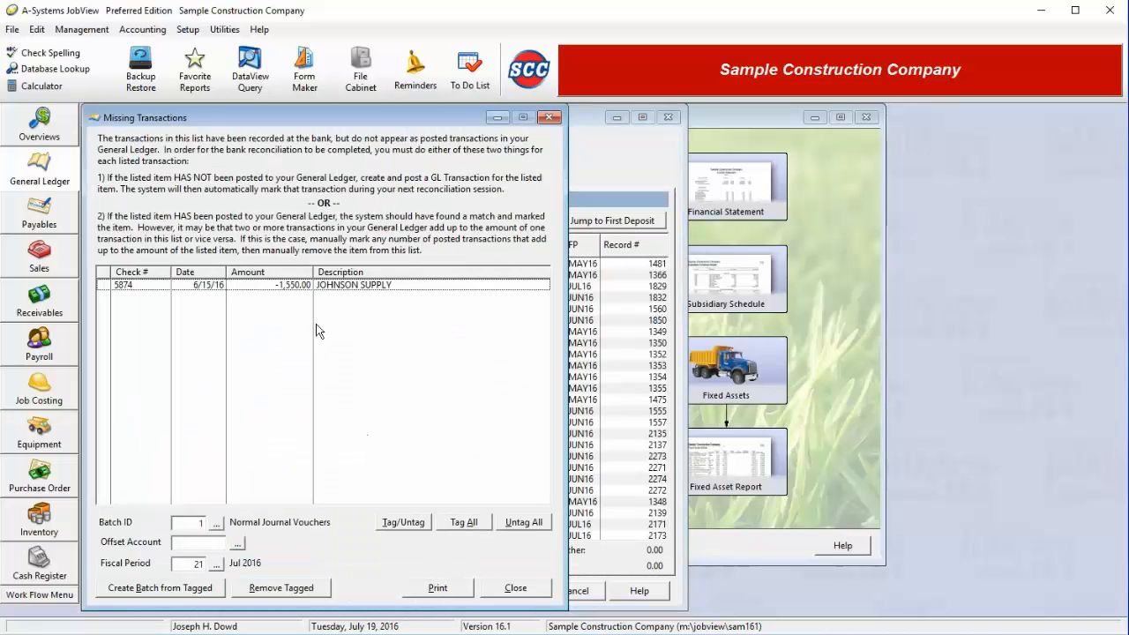
{"action": "left_click", "coordinate": [280, 284]}
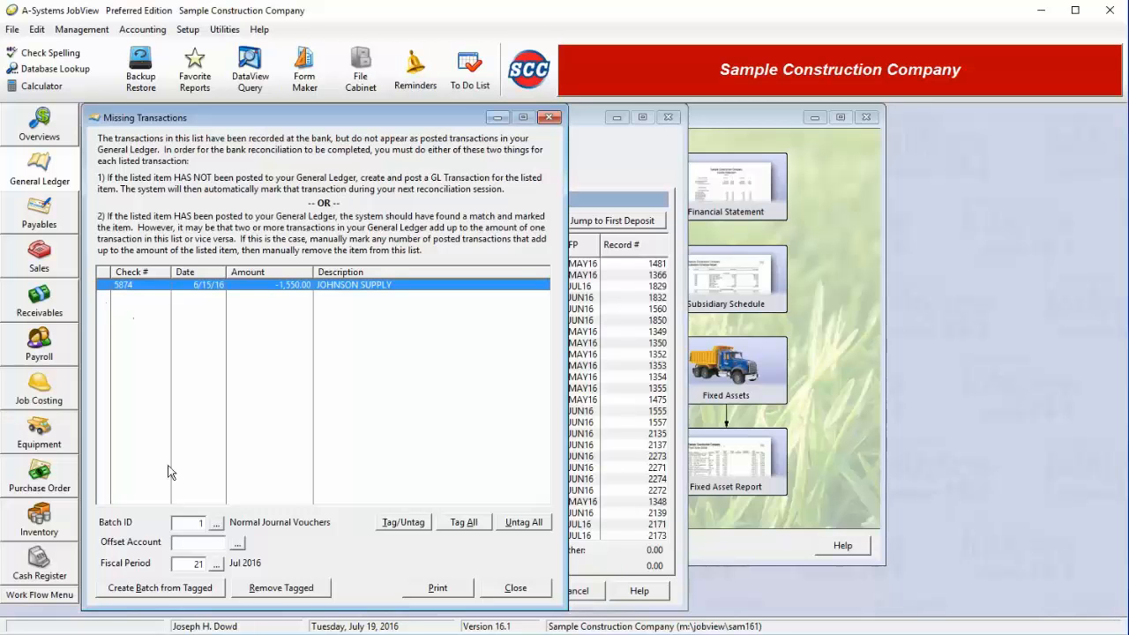
{"action": "left_click", "coordinate": [404, 522]}
{"action": "left_click", "coordinate": [236, 544]}
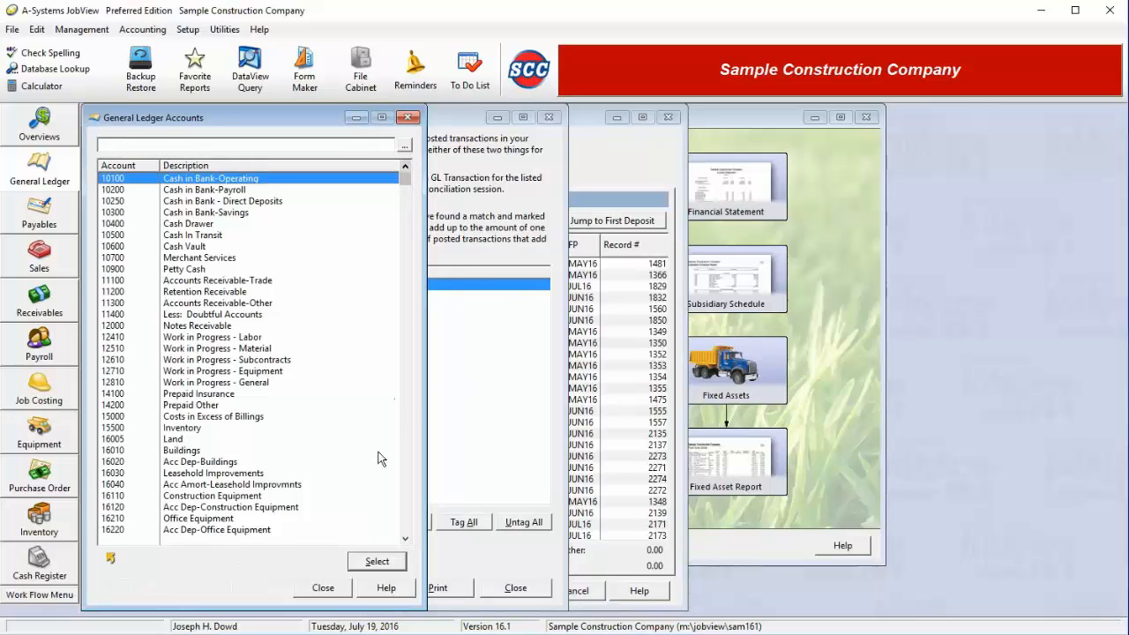
{"action": "left_click", "coordinate": [405, 393]}
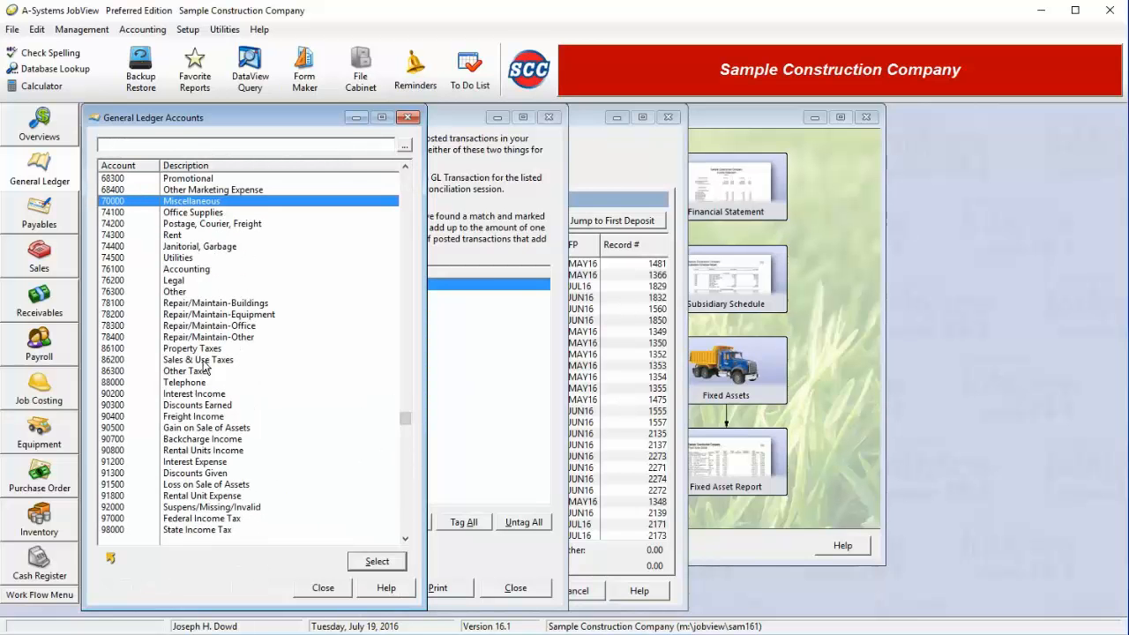
{"action": "double_click", "coordinate": [218, 258]}
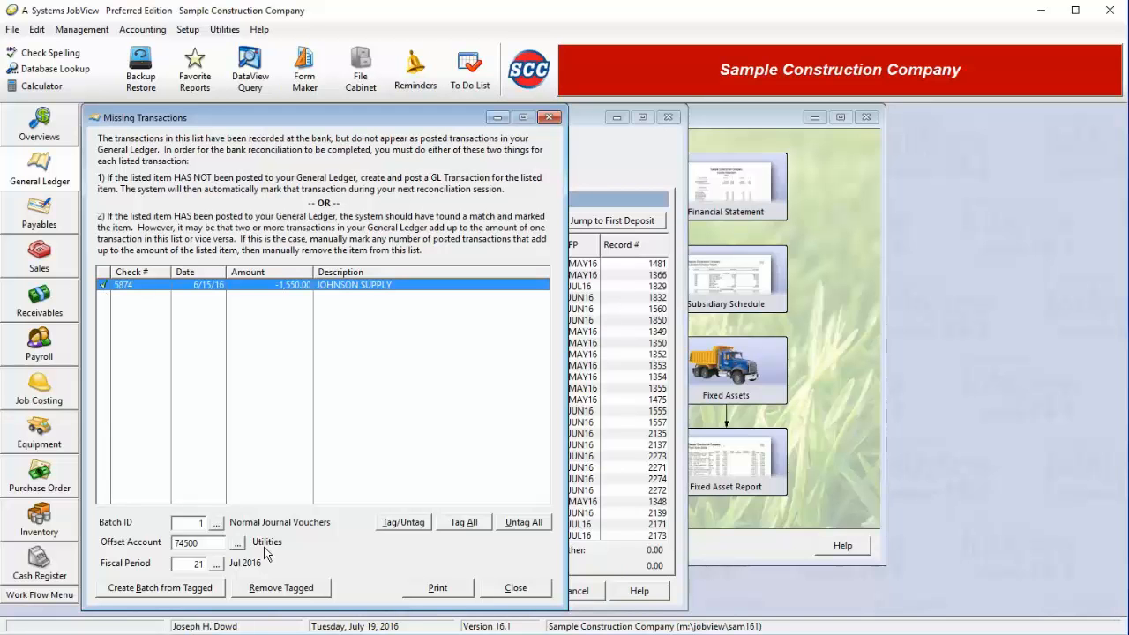
{"action": "left_click", "coordinate": [311, 589]}
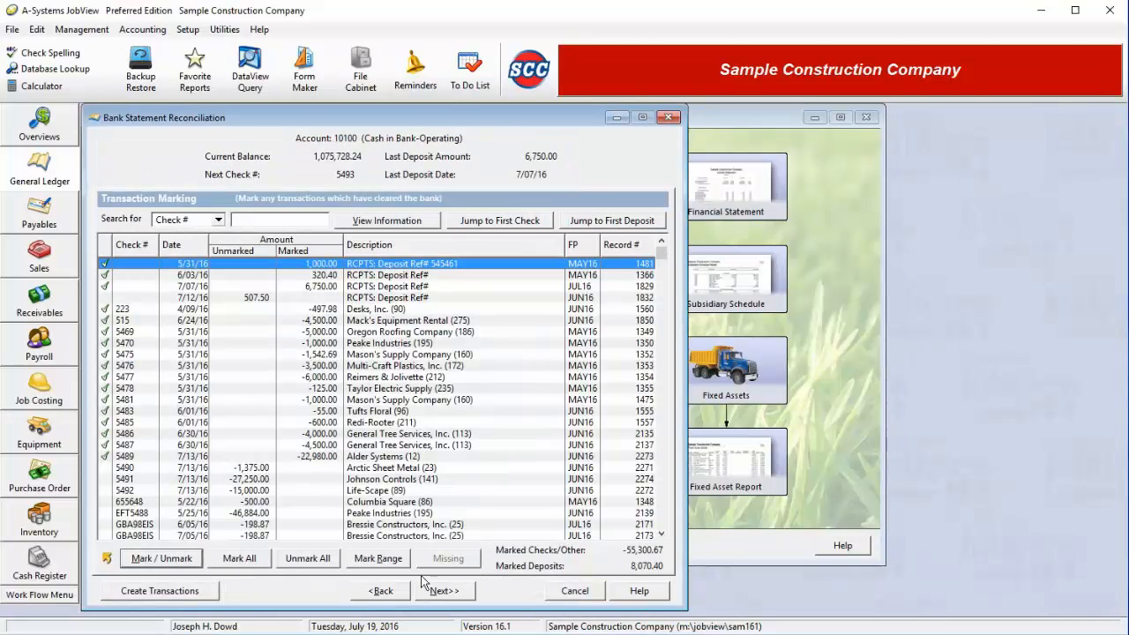
- Review the marked and unmarked deposits and checks throughout the transaction marking list
{"action": "left_click", "coordinate": [134, 276]}
{"action": "left_click_drag", "start_coordinate": [132, 279], "coordinate": [153, 265]}
{"action": "left_click", "coordinate": [132, 423]}
{"action": "left_click", "coordinate": [137, 490]}
{"action": "left_click", "coordinate": [137, 526]}
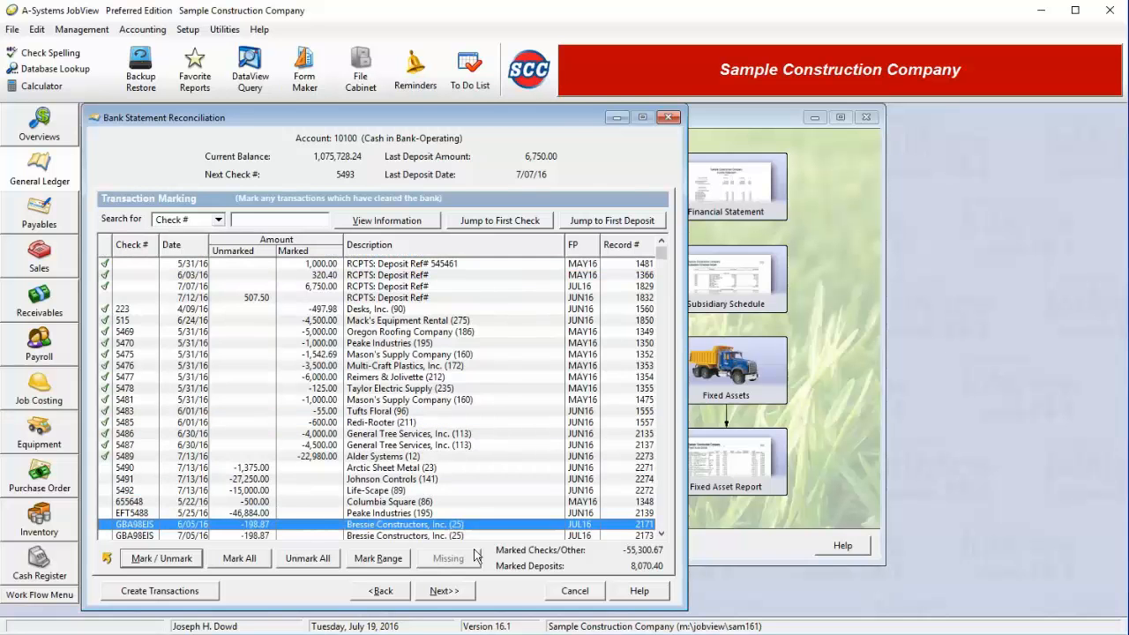
{"action": "left_click", "coordinate": [661, 534]}
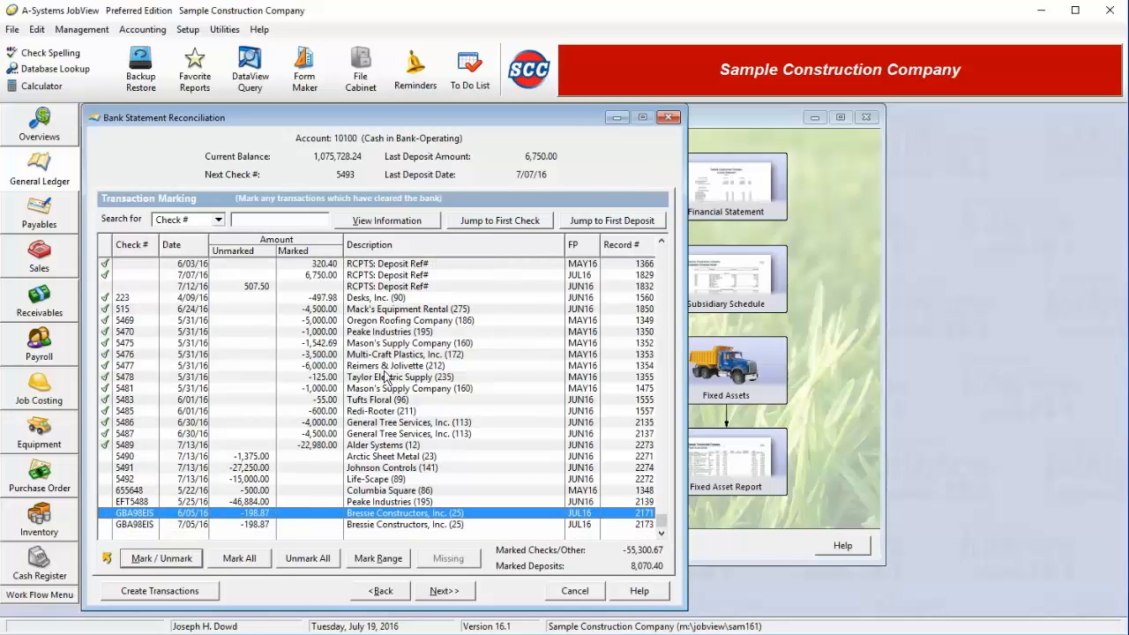
{"action": "left_click", "coordinate": [662, 241]}
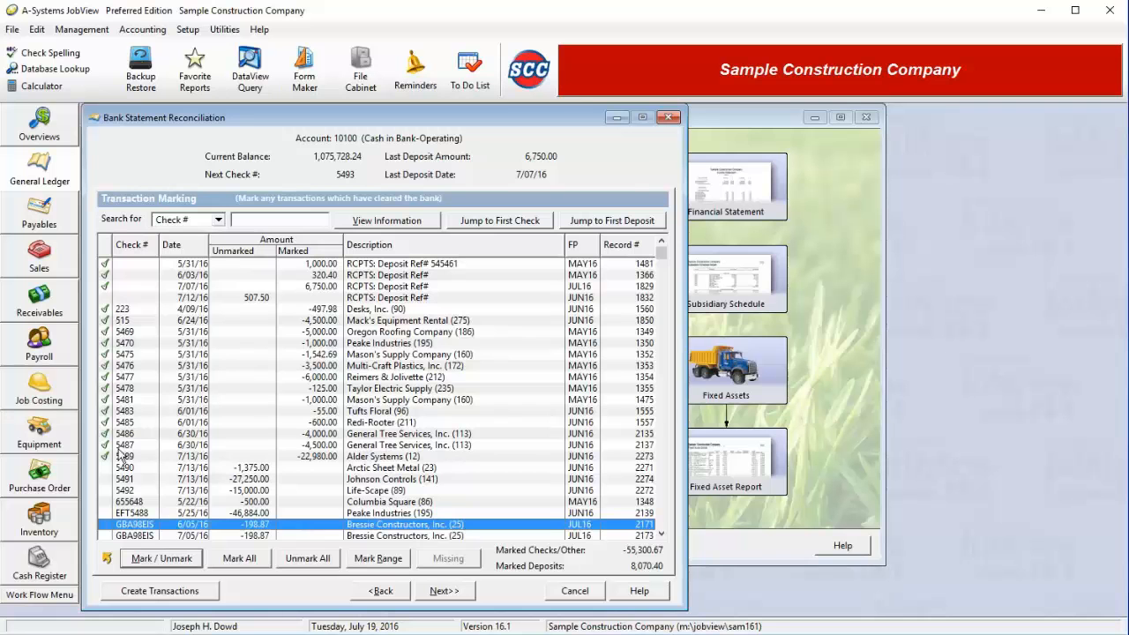
- Mark the Bressie Constructors transaction dated 6/05/16 as cleared, and unmark it again
{"action": "left_click", "coordinate": [131, 563]}
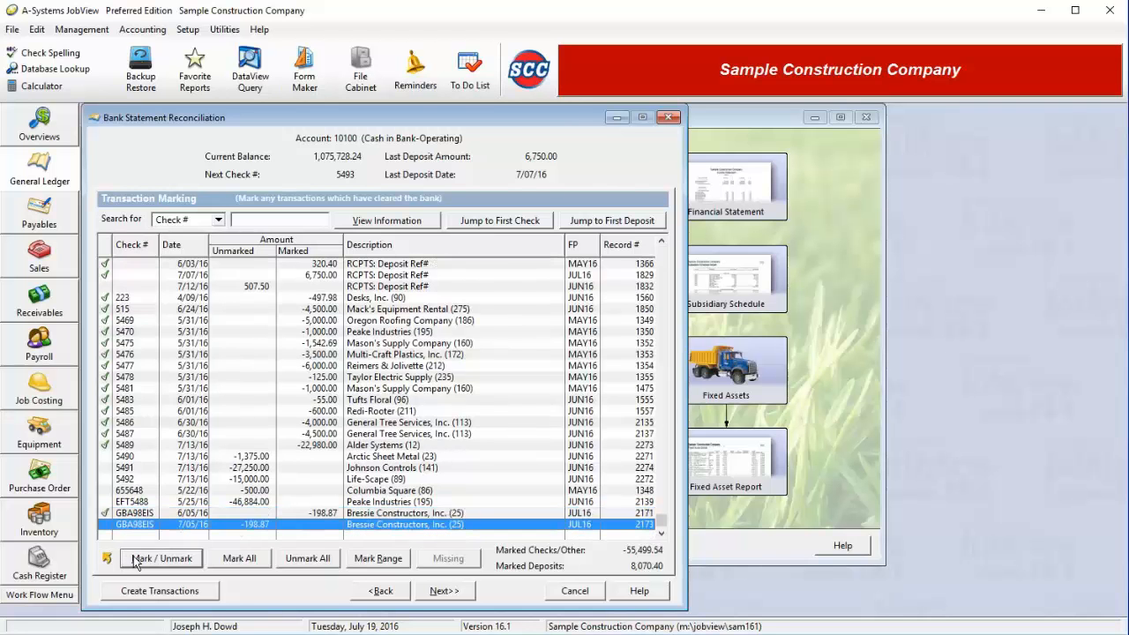
{"action": "left_click", "coordinate": [117, 515]}
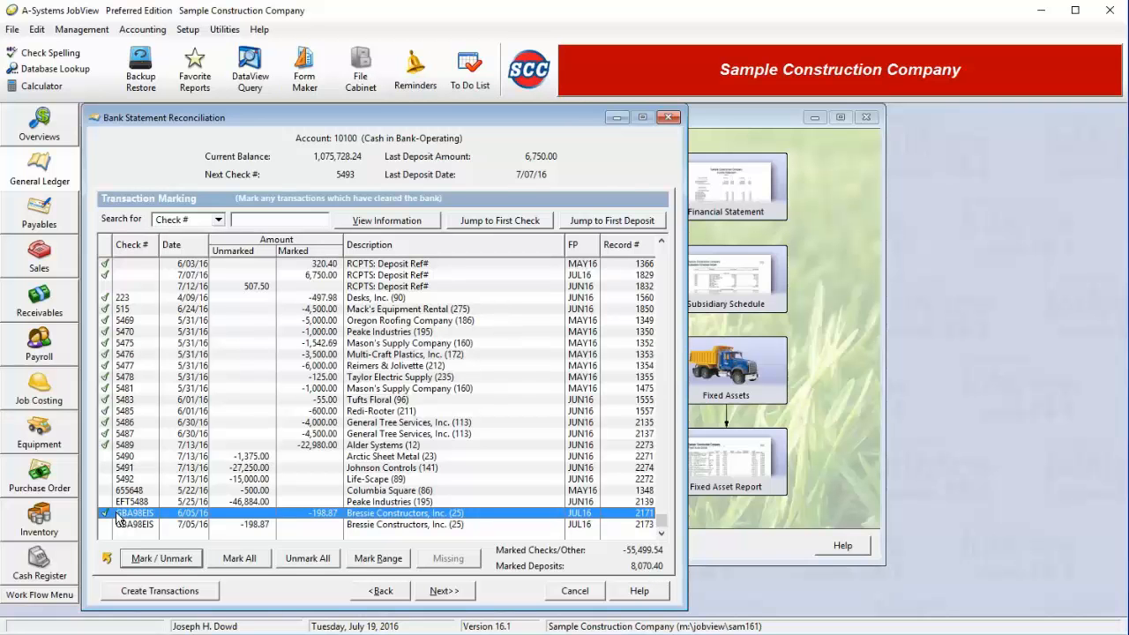
{"action": "left_click", "coordinate": [106, 515]}
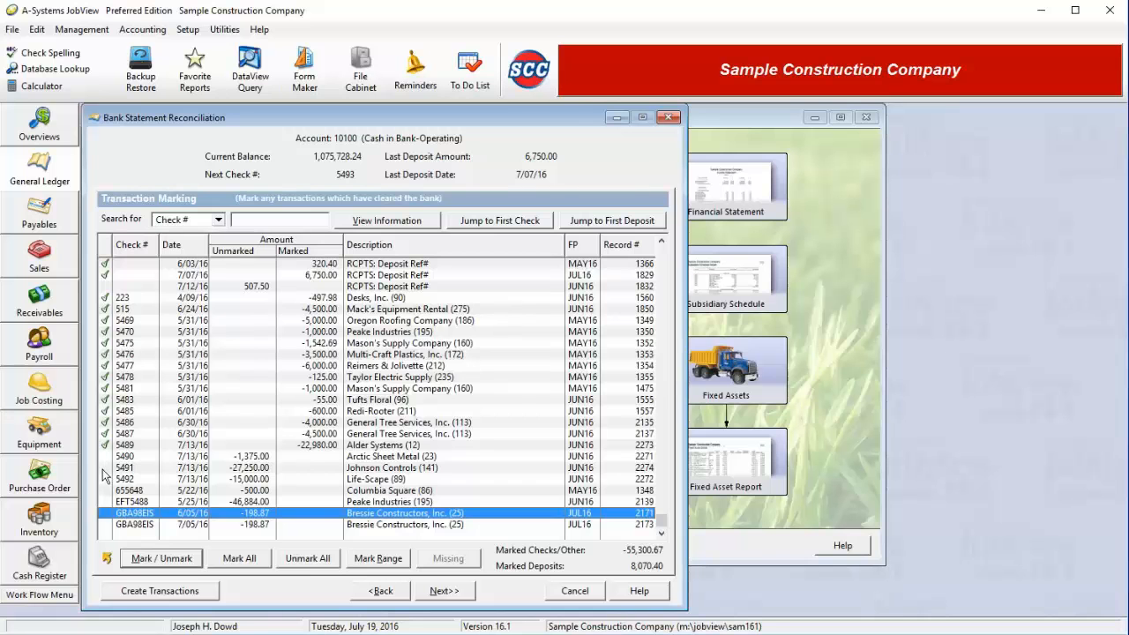
- Mark checks 5491, 5492, 655648, EFT5488 and both GBA98EIS transactions as cleared
{"action": "left_click", "coordinate": [104, 468]}
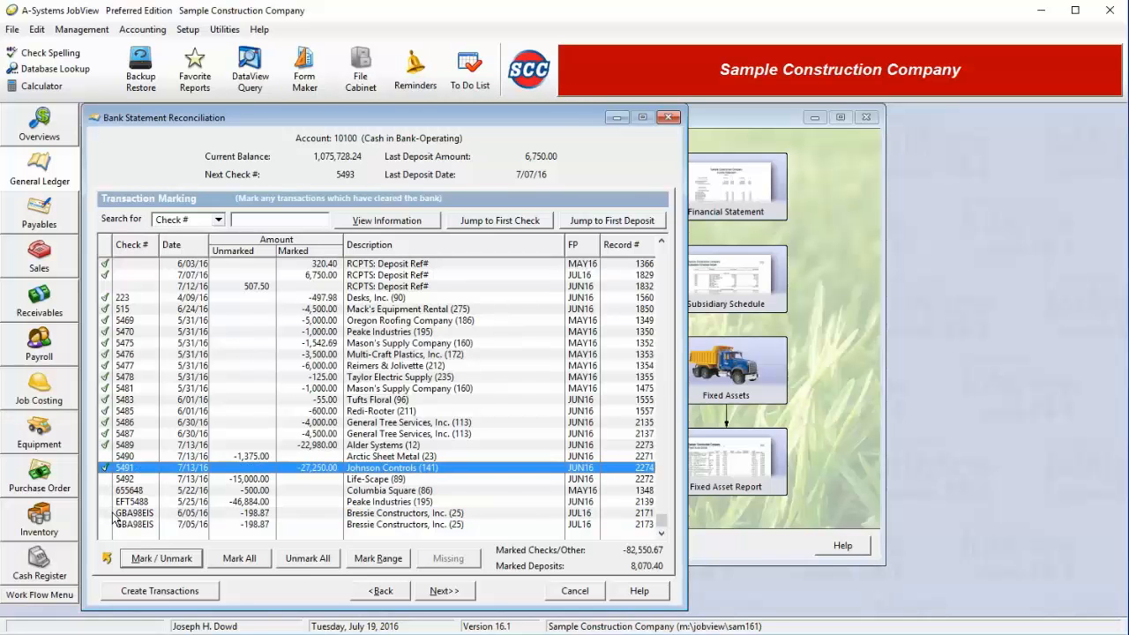
{"action": "left_click", "coordinate": [187, 483]}
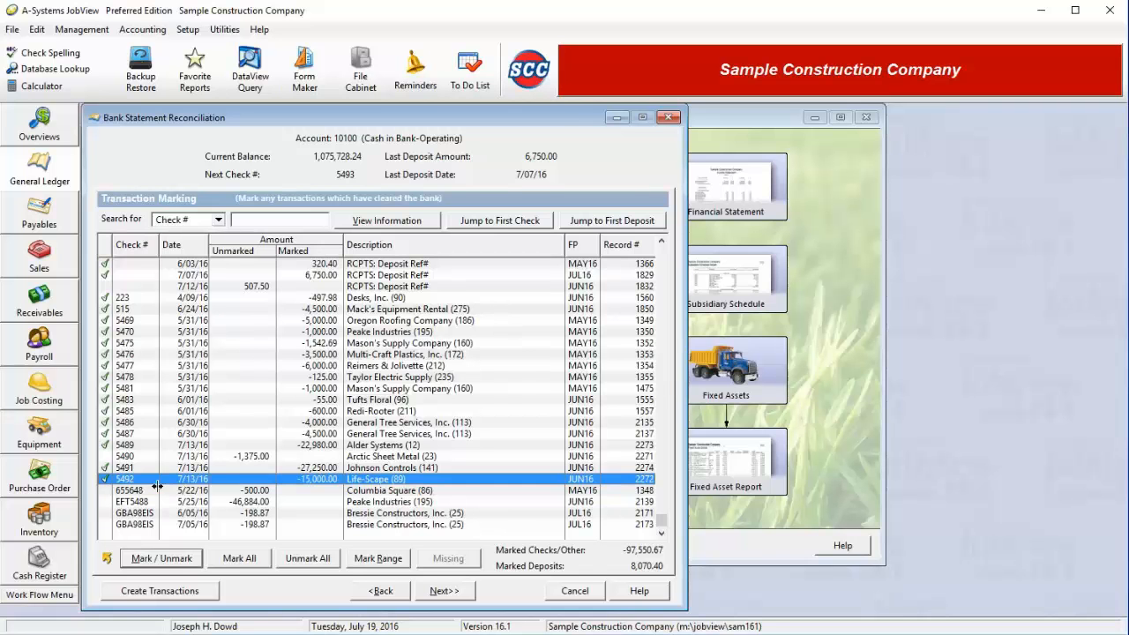
{"action": "left_click", "coordinate": [178, 492]}
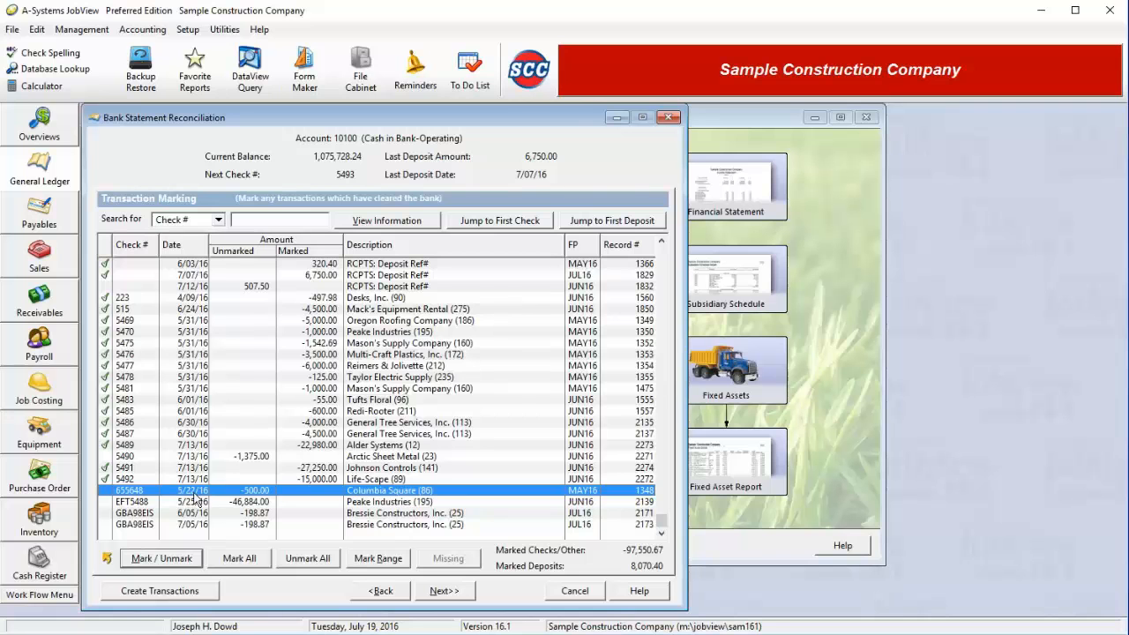
{"action": "left_click", "coordinate": [196, 499]}
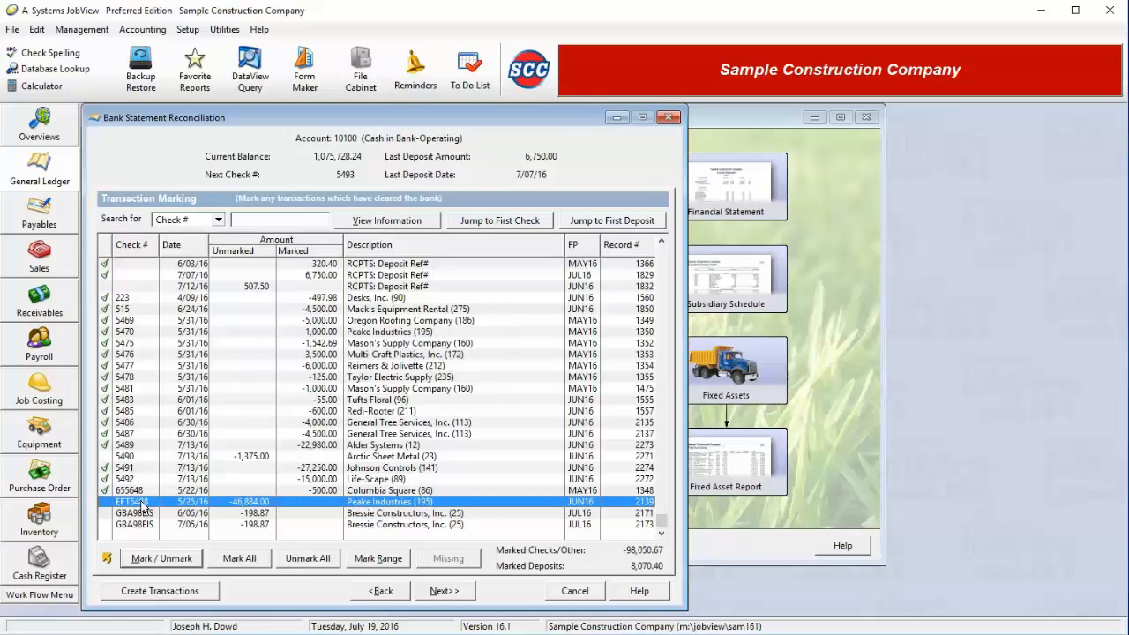
{"action": "key", "text": "space"}
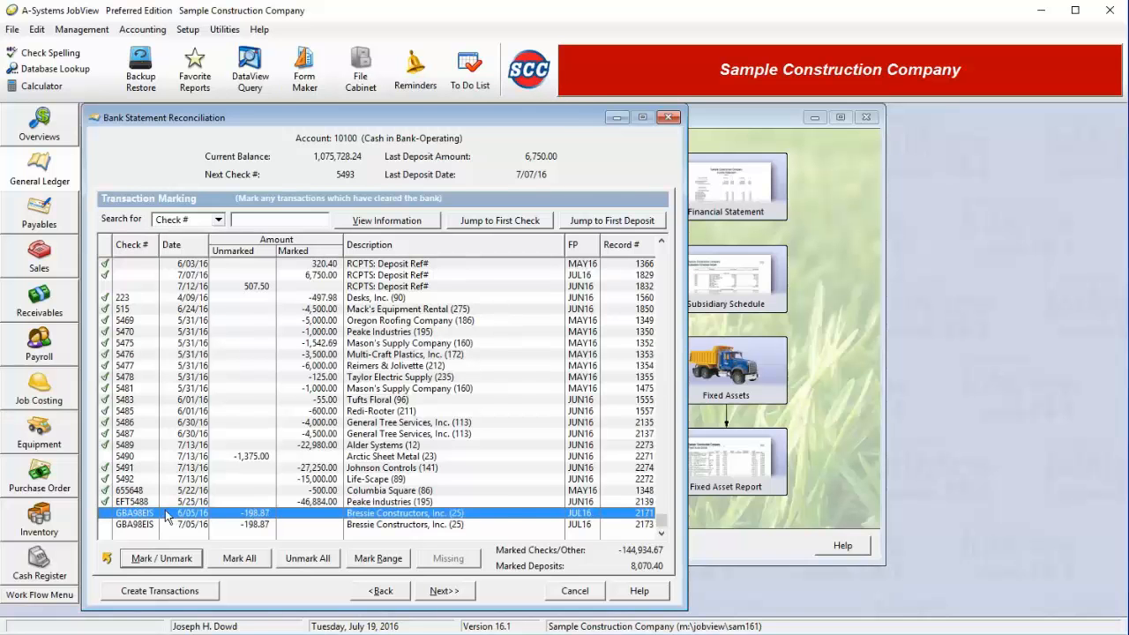
{"action": "key", "text": "space"}
{"action": "key", "text": "space"}
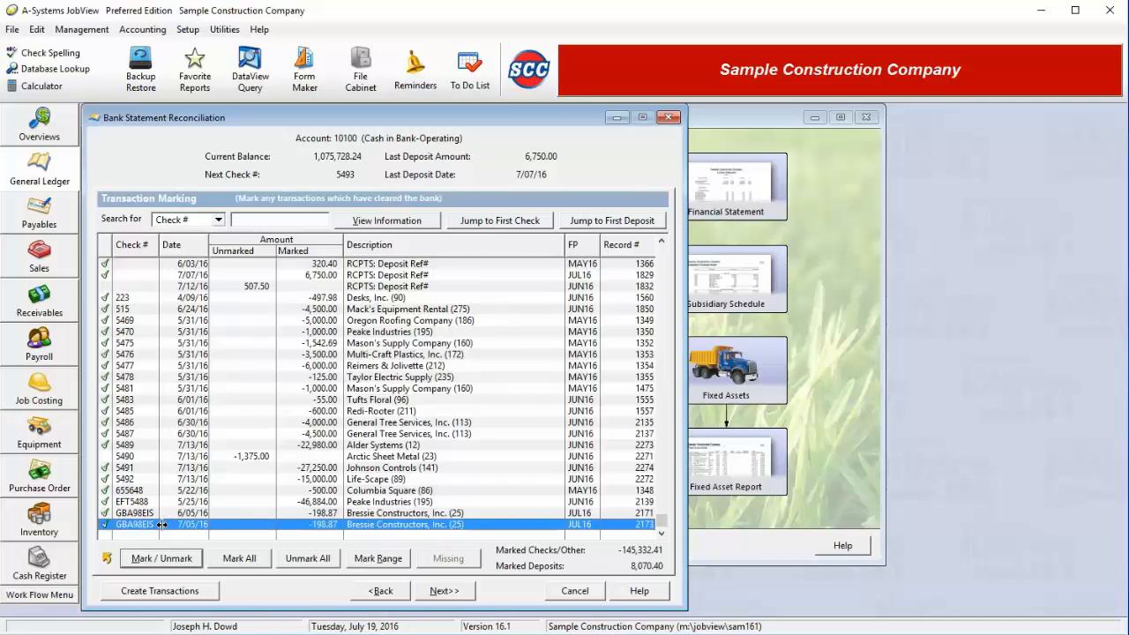
- Unmark check 5491 and the transactions after it through the last GBA98EIS entry
{"action": "left_click", "coordinate": [141, 467]}
{"action": "key", "text": "space"}
{"action": "key", "text": "space"}
{"action": "key", "text": "space"}
{"action": "key", "text": "space"}
{"action": "key", "text": "space"}
{"action": "key", "text": "space"}
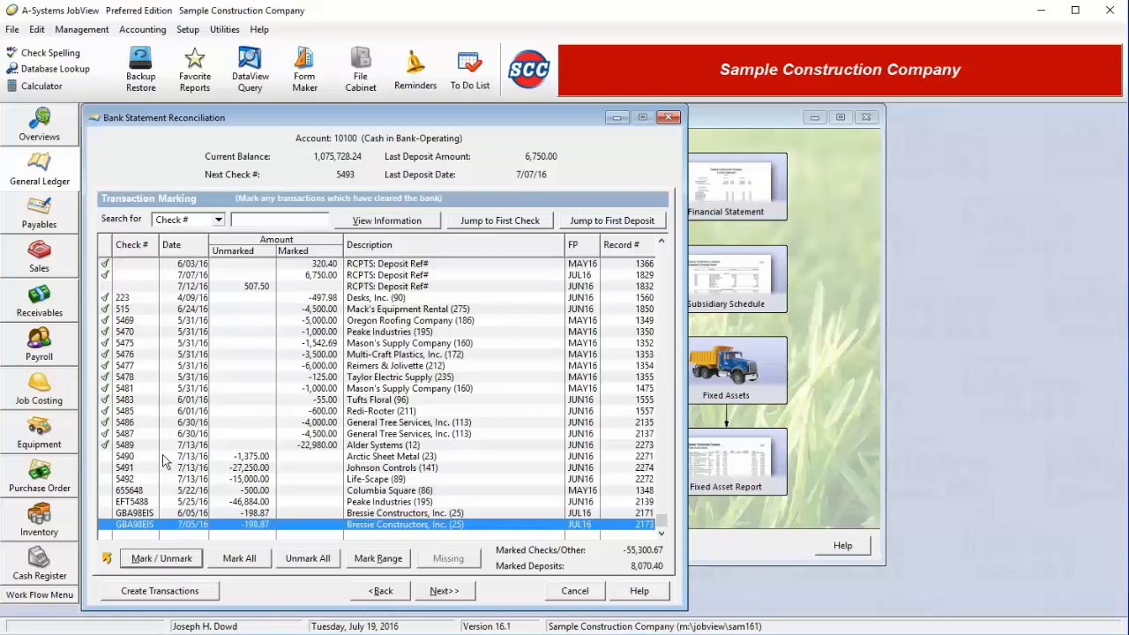
- Mark the range of check numbers from 5490 to 5492 as cleared
{"action": "left_click", "coordinate": [374, 560]}
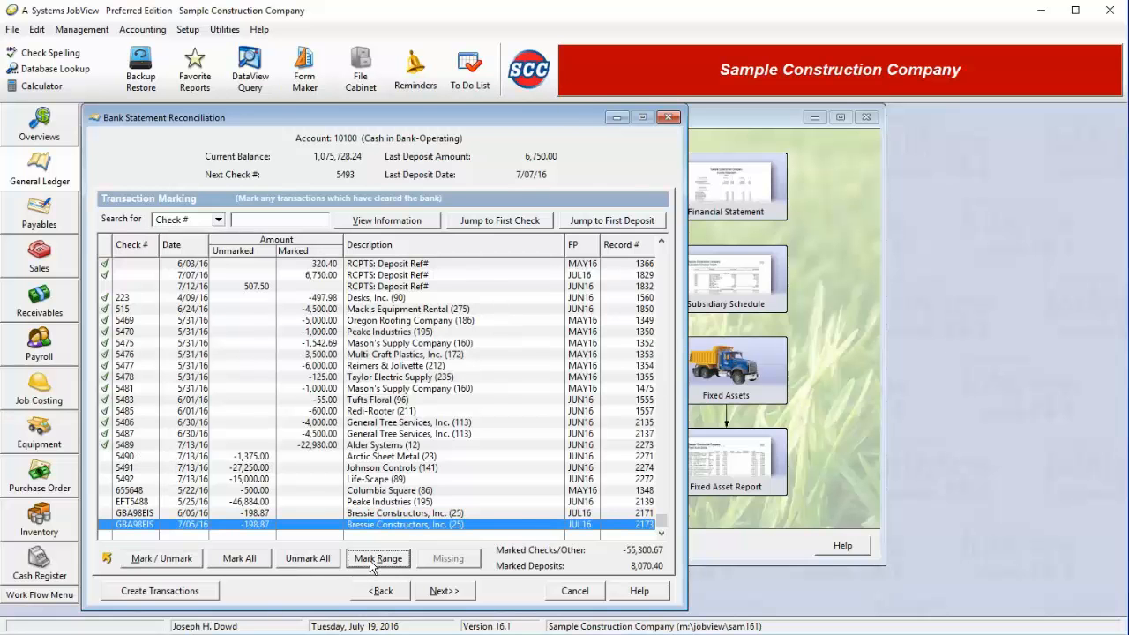
{"action": "type", "text": "54"}
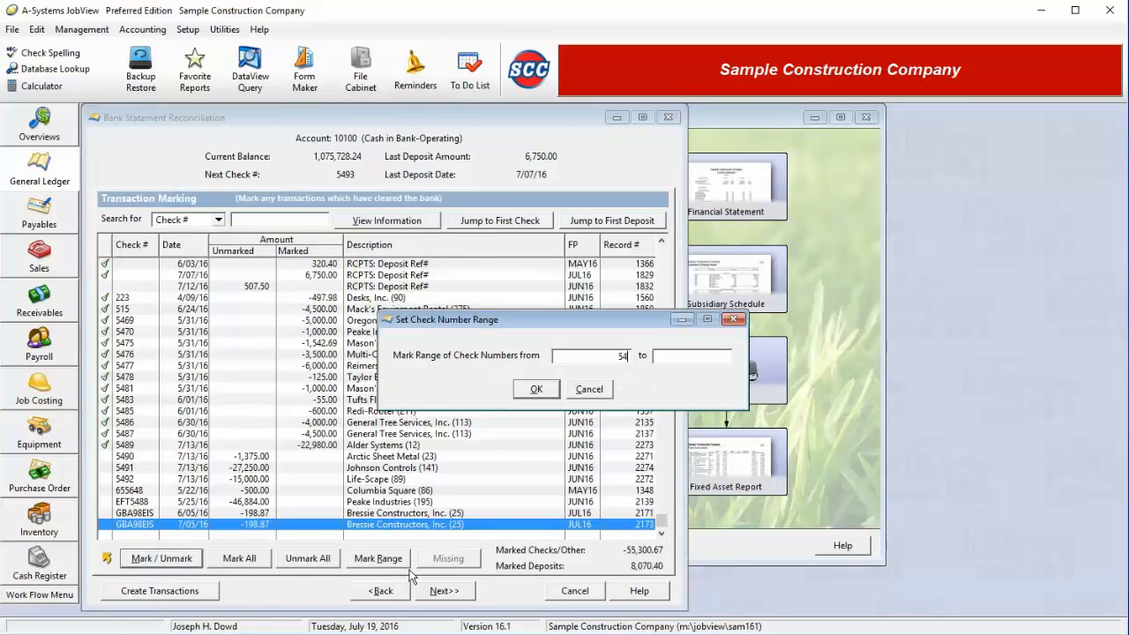
{"action": "type", "text": "90"}
{"action": "type", "text": "5492"}
{"action": "left_click", "coordinate": [542, 388]}
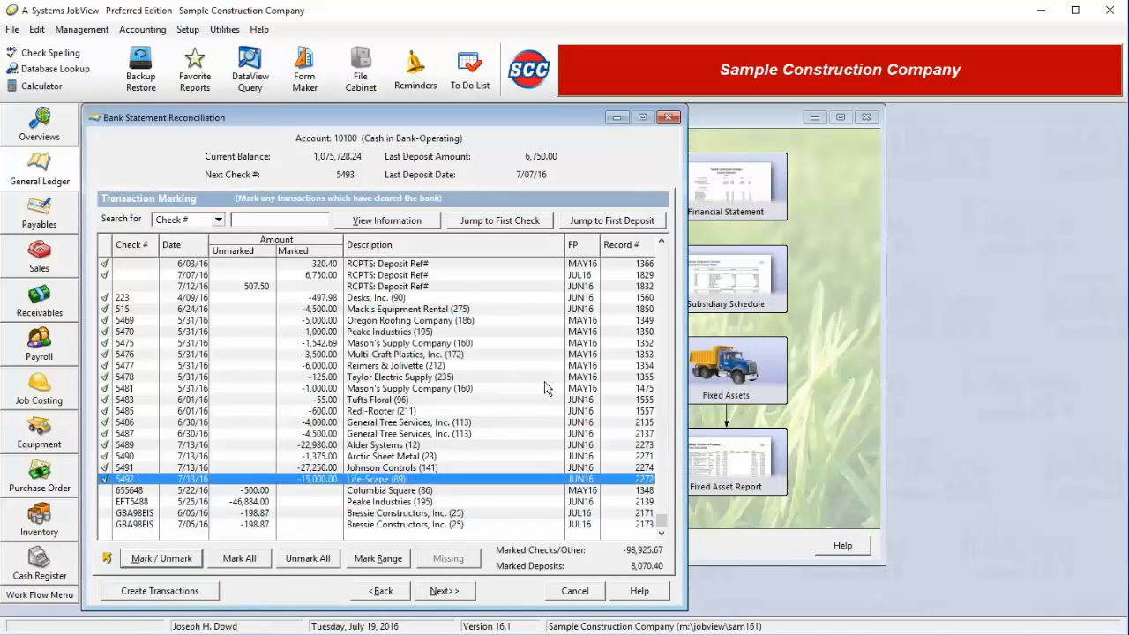
- Unmark checks 5490, 5491 and 5492, leaving check 5489 marked as cleared
{"action": "left_click", "coordinate": [105, 445]}
{"action": "left_click", "coordinate": [105, 456]}
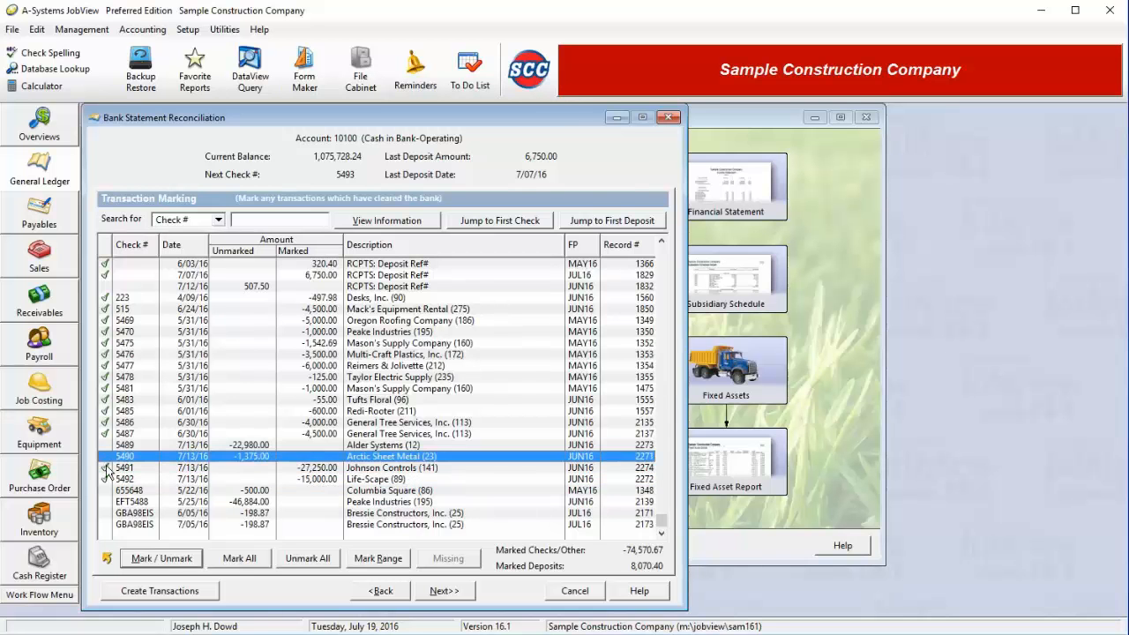
{"action": "left_click", "coordinate": [106, 468]}
{"action": "left_click", "coordinate": [107, 479]}
{"action": "left_click", "coordinate": [108, 446]}
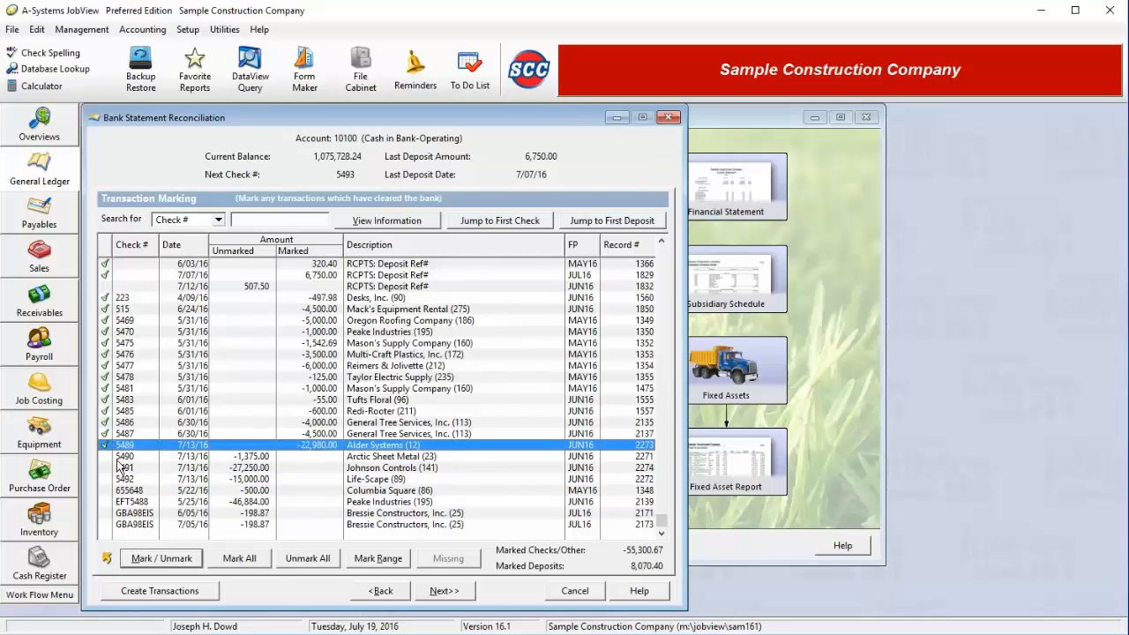
- Mark the transactions from check 5490 through EFT5488 as cleared and unmark them all again
{"action": "left_click", "coordinate": [141, 502], "text": "shift"}
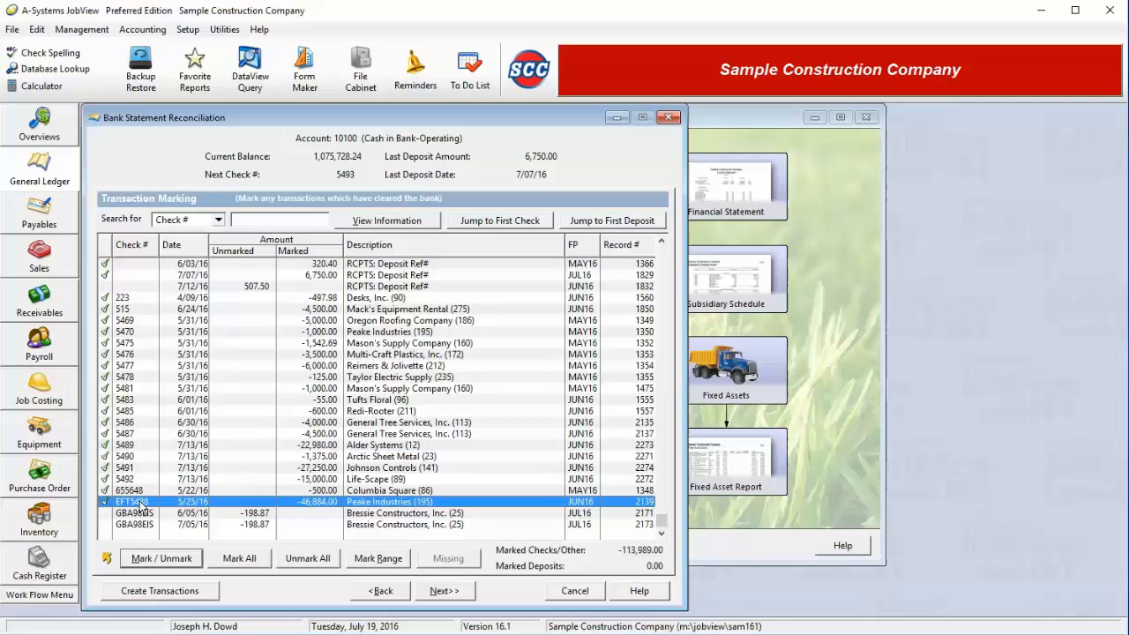
{"action": "left_click", "coordinate": [105, 457]}
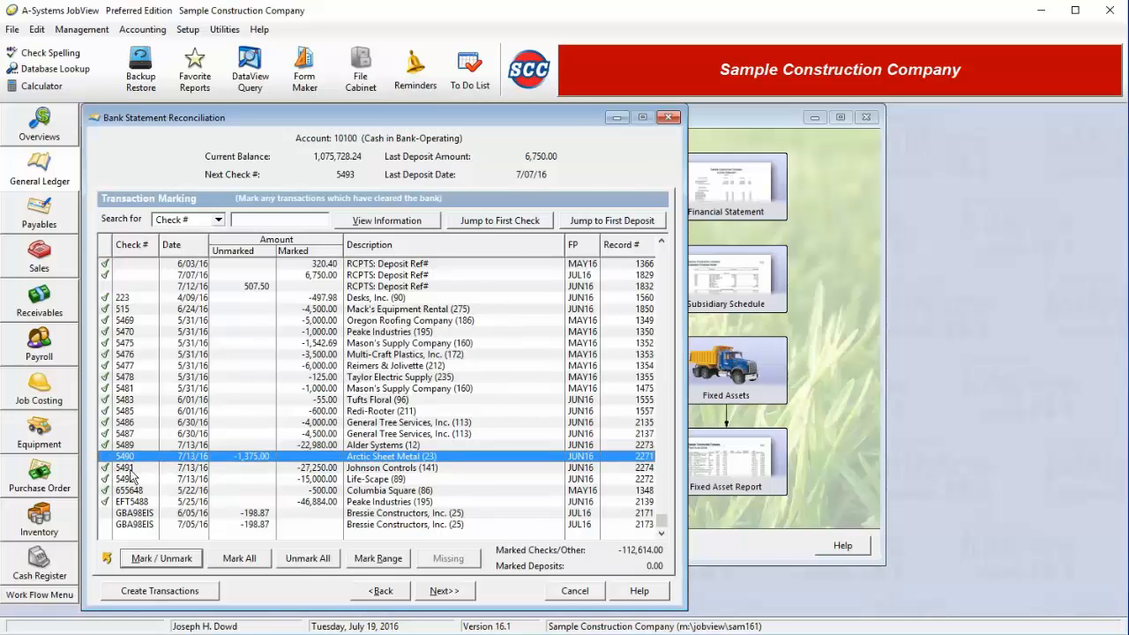
{"action": "double_click", "coordinate": [131, 471]}
{"action": "key", "text": "Return"}
{"action": "key", "text": "Return"}
{"action": "key", "text": "Return"}
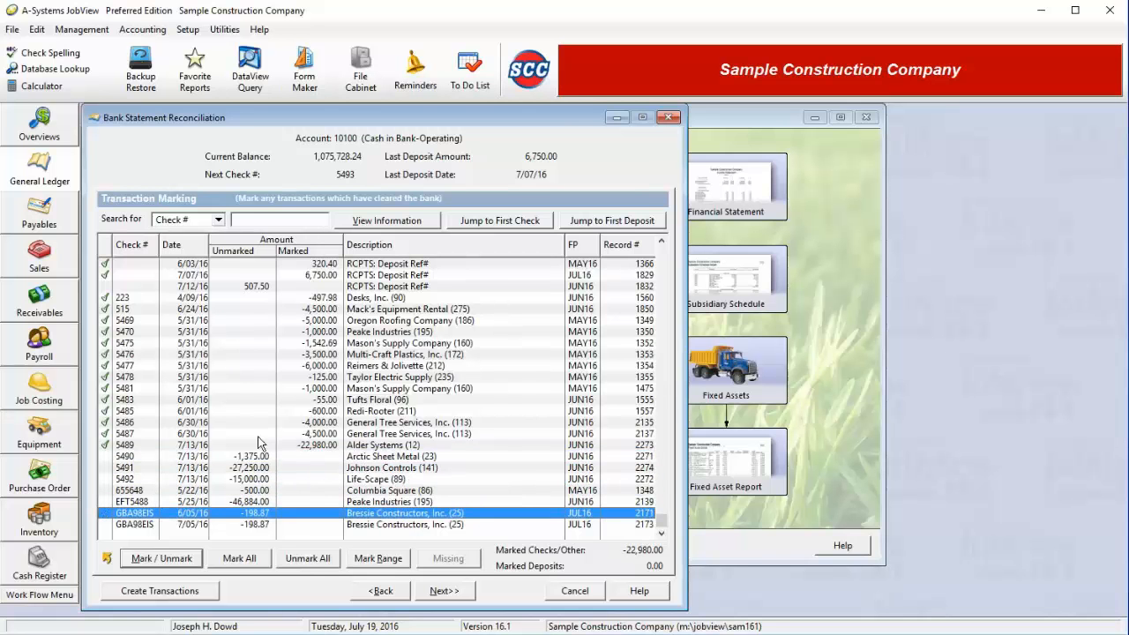
- Search the transactions by description for "ALDER"
{"action": "left_click", "coordinate": [219, 221]}
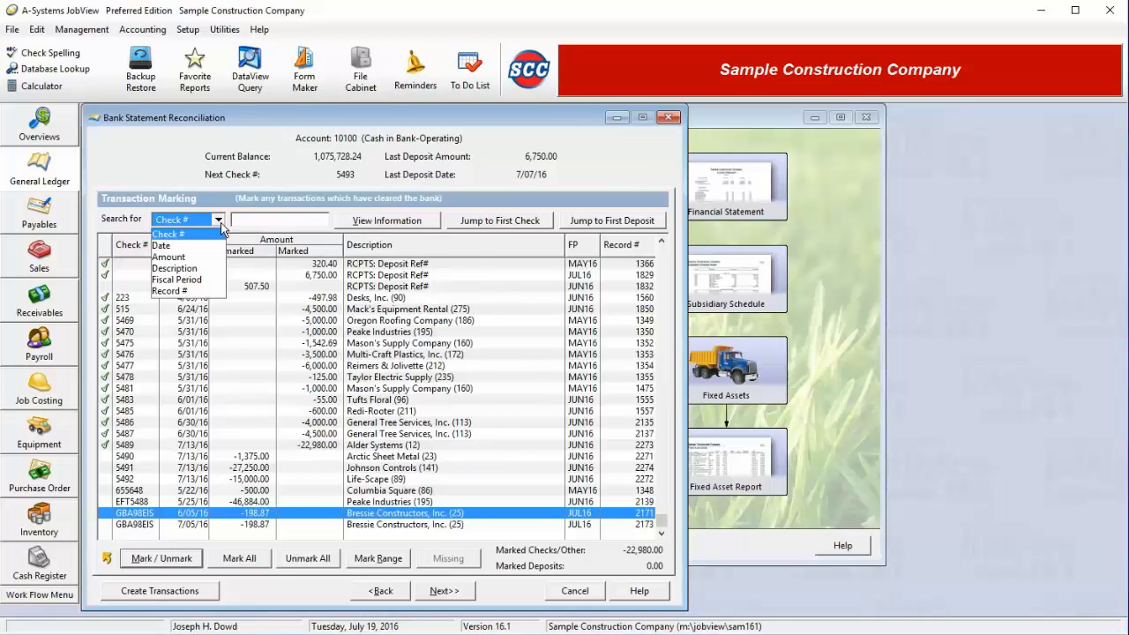
{"action": "left_click", "coordinate": [208, 268]}
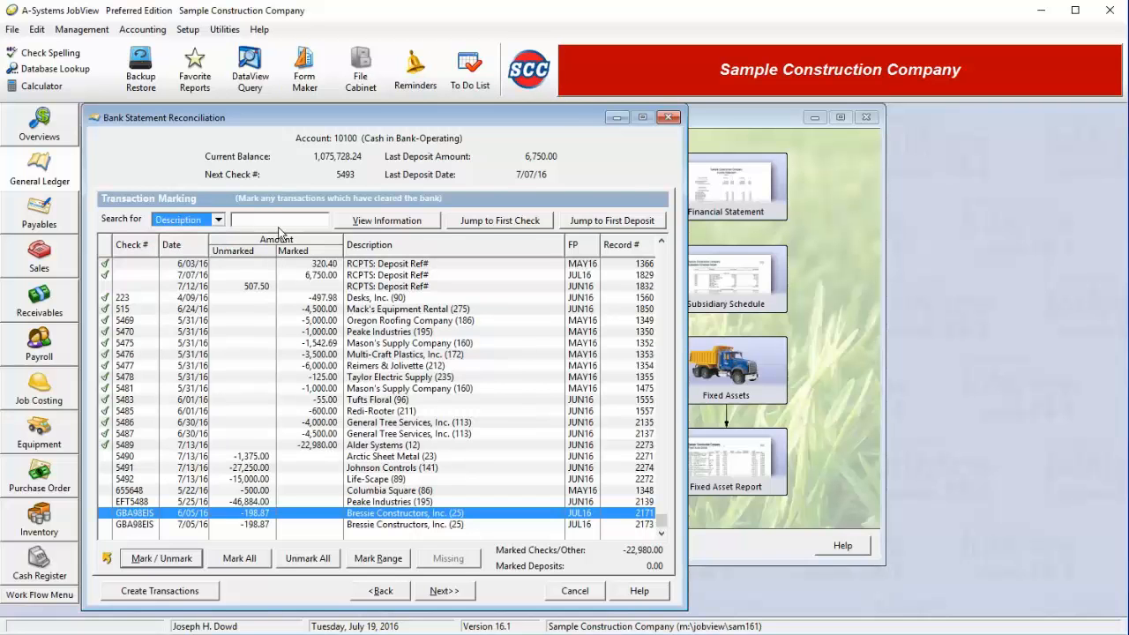
{"action": "left_click", "coordinate": [281, 220]}
{"action": "type", "text": "AL"}
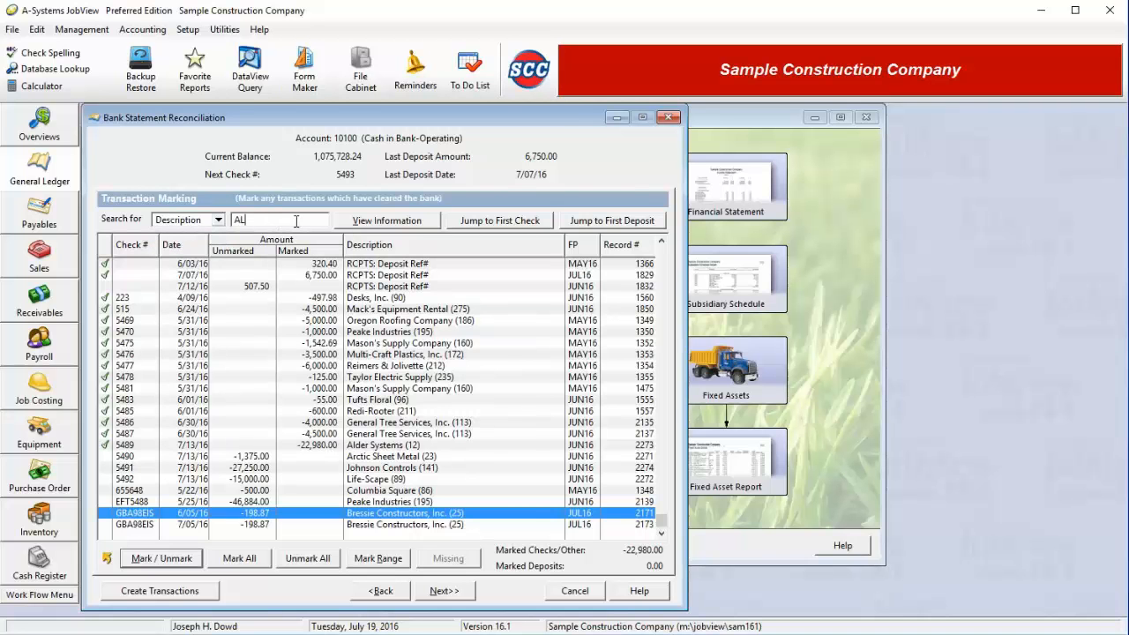
{"action": "type", "text": "DER"}
{"action": "key", "text": "Return"}
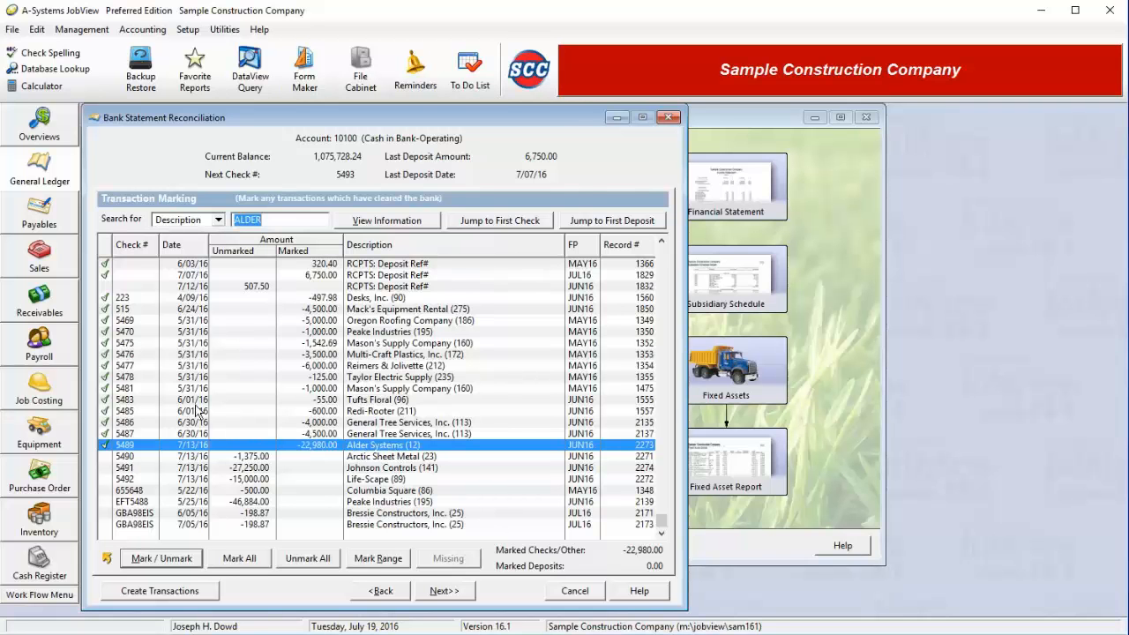
- Search the transactions by date for 5/31/16
{"action": "left_click", "coordinate": [218, 220]}
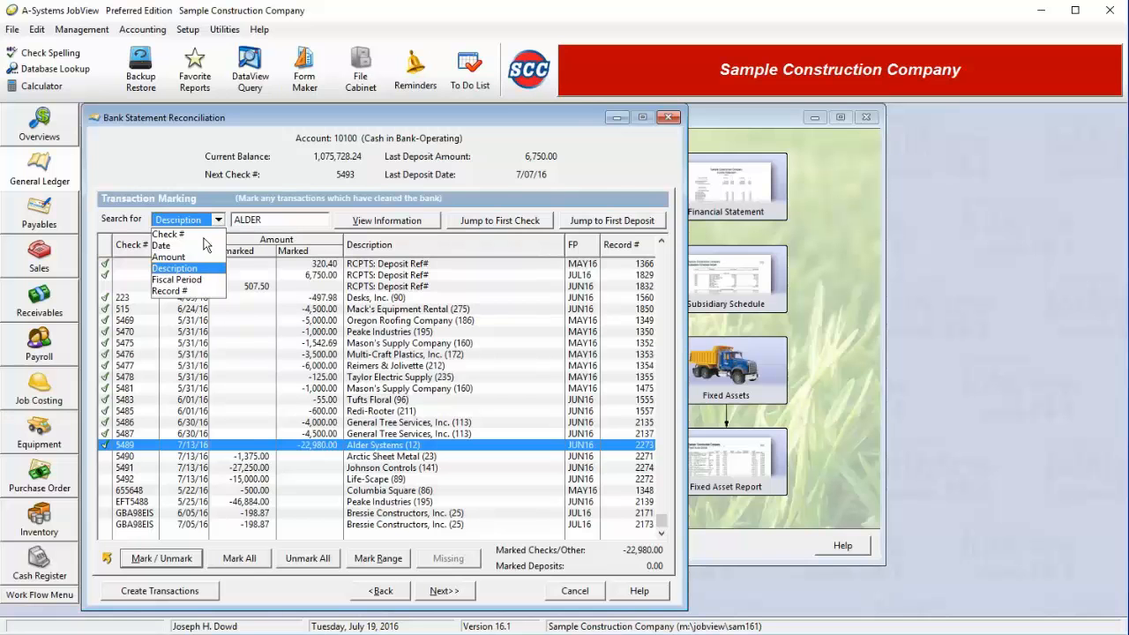
{"action": "left_click", "coordinate": [190, 234]}
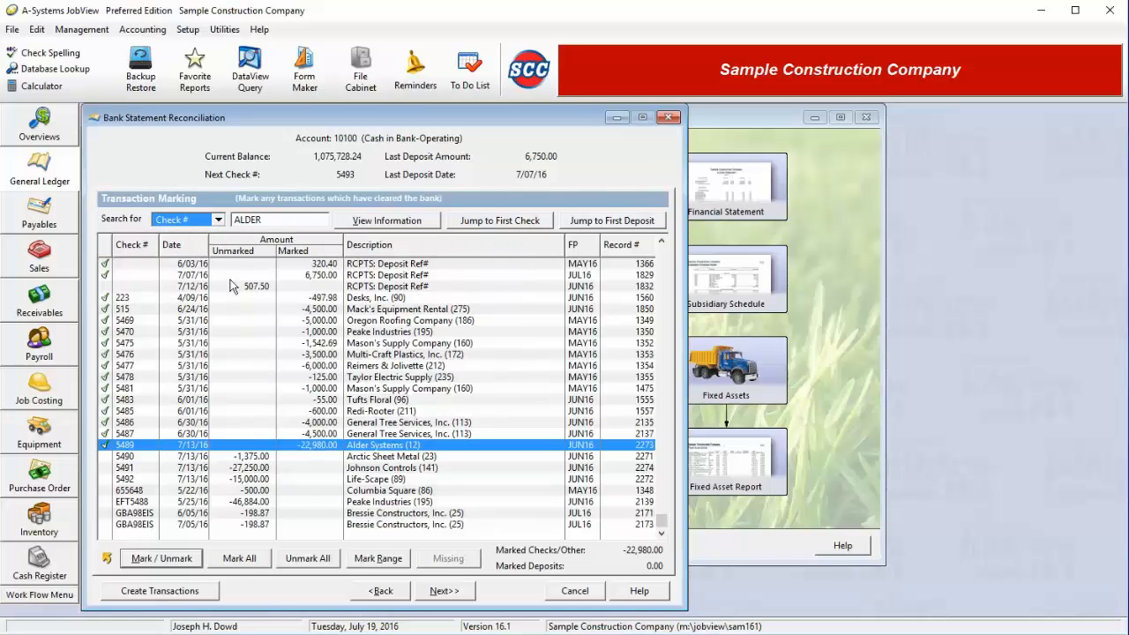
{"action": "left_click", "coordinate": [217, 222]}
{"action": "left_click", "coordinate": [194, 245]}
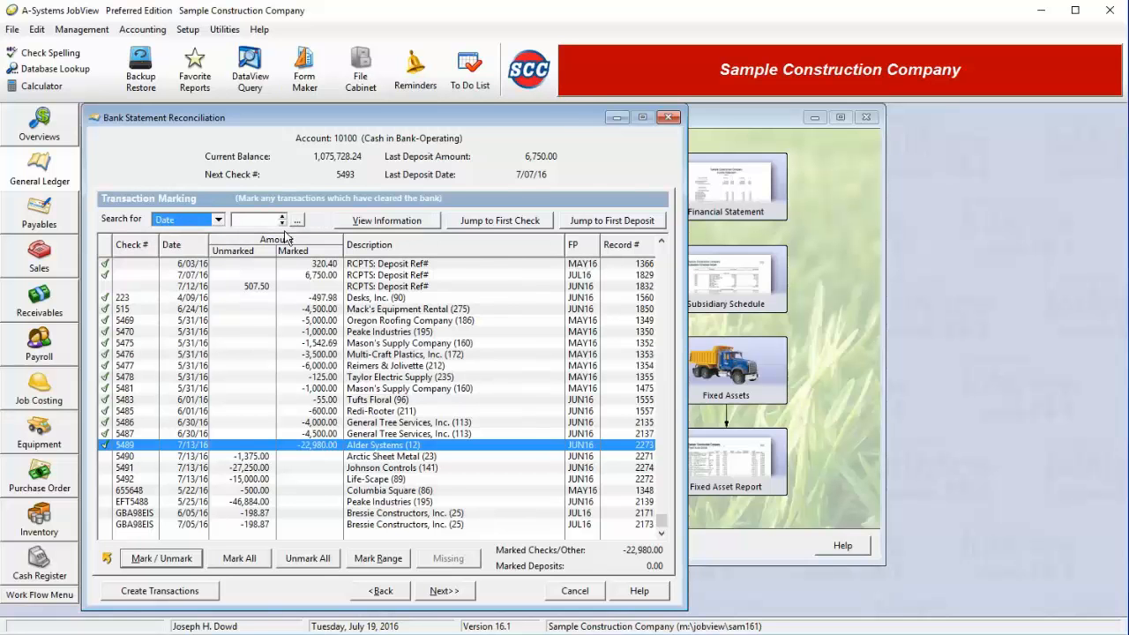
{"action": "left_click", "coordinate": [259, 220]}
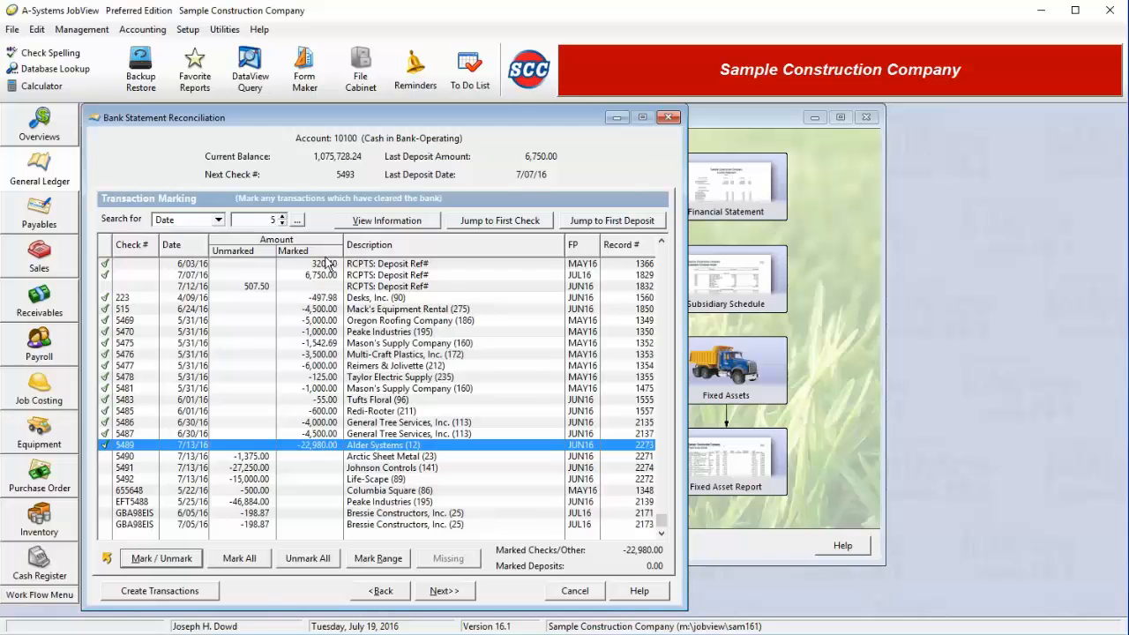
{"action": "type", "text": "5/31/16"}
{"action": "key", "text": "Return"}
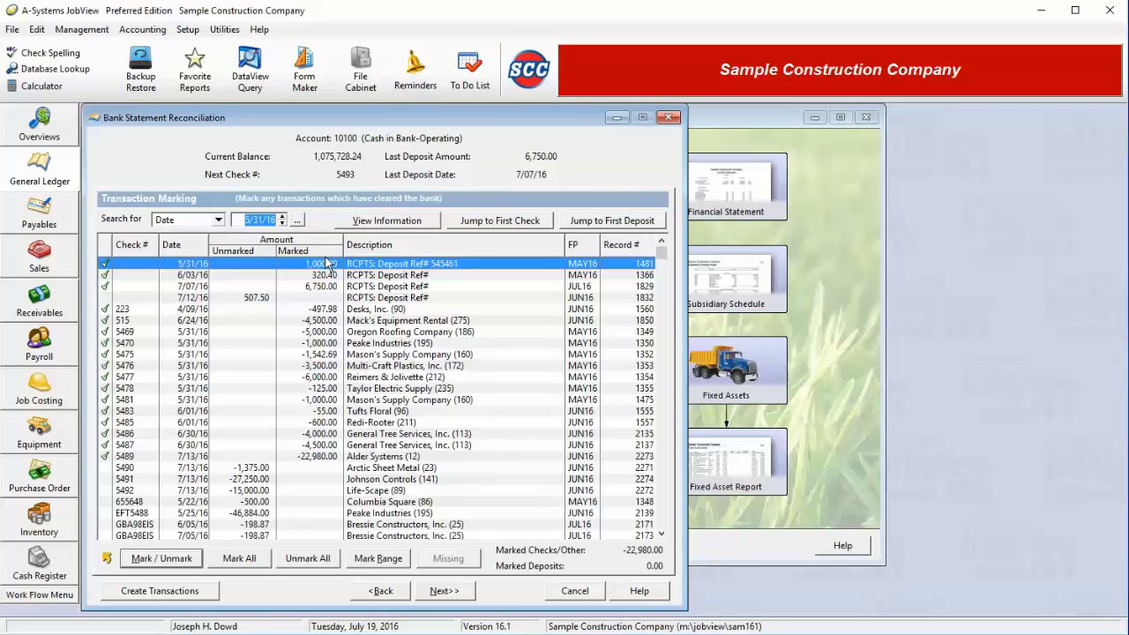
- Cycle through the successive transactions that match the 5/31/16 date search
{"action": "key", "text": "Return"}
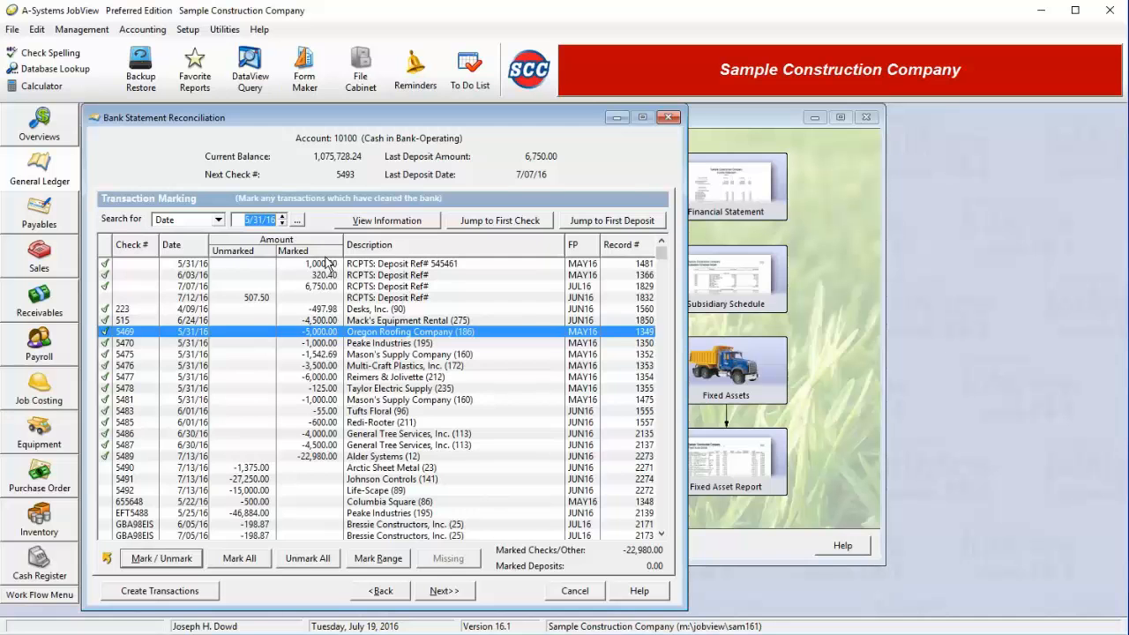
{"action": "key", "text": "Return"}
{"action": "key", "text": "Return"}
{"action": "key", "text": "Return"}
{"action": "key", "text": "Return"}
{"action": "key", "text": "Return"}
{"action": "key", "text": "Return"}
{"action": "key", "text": "Return"}
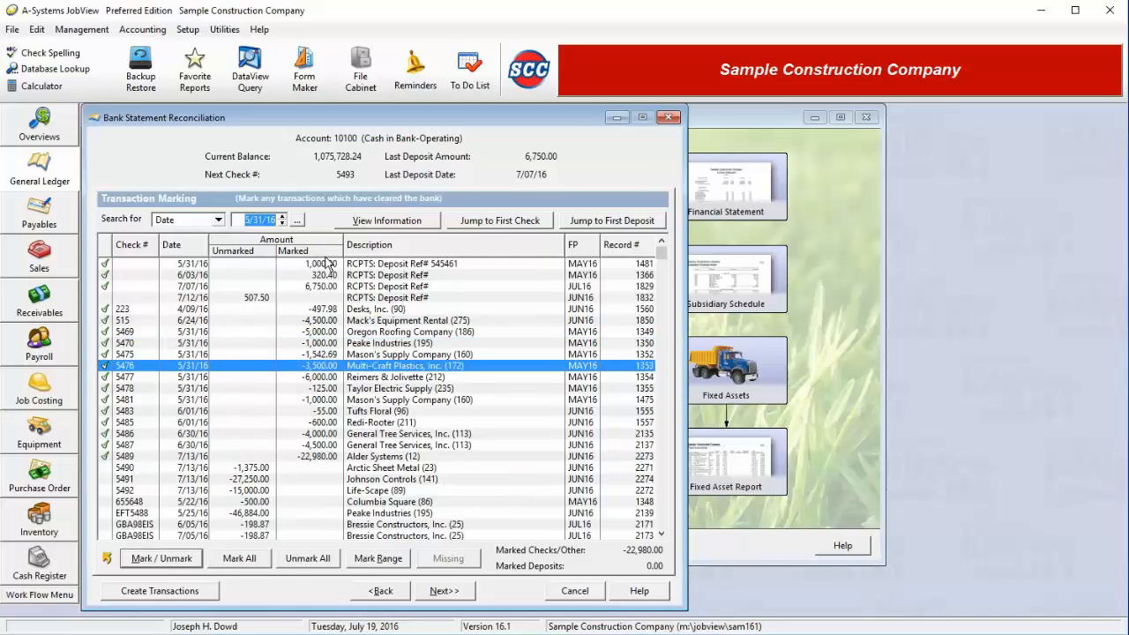
{"action": "key", "text": "Return"}
{"action": "key", "text": "Return"}
{"action": "key", "text": "Return"}
{"action": "key", "text": "Return"}
{"action": "key", "text": "Return"}
{"action": "key", "text": "Return"}
{"action": "key", "text": "Return"}
{"action": "key", "text": "Return"}
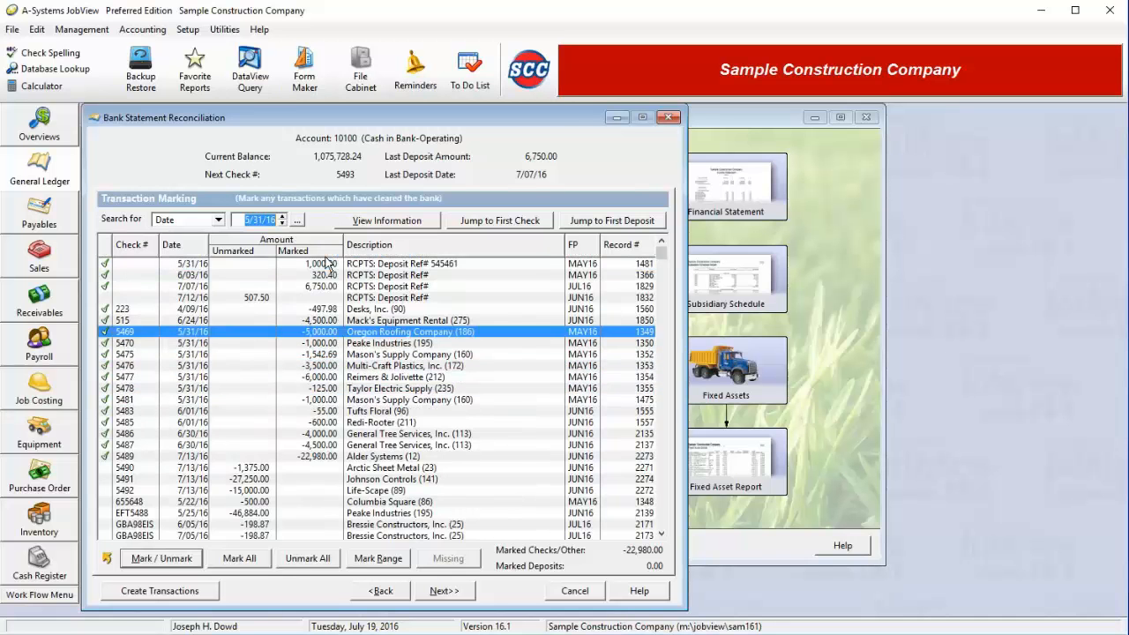
{"action": "key", "text": "Return"}
- Jump to the first check in the transaction list and back to the first deposit
{"action": "left_click", "coordinate": [515, 226]}
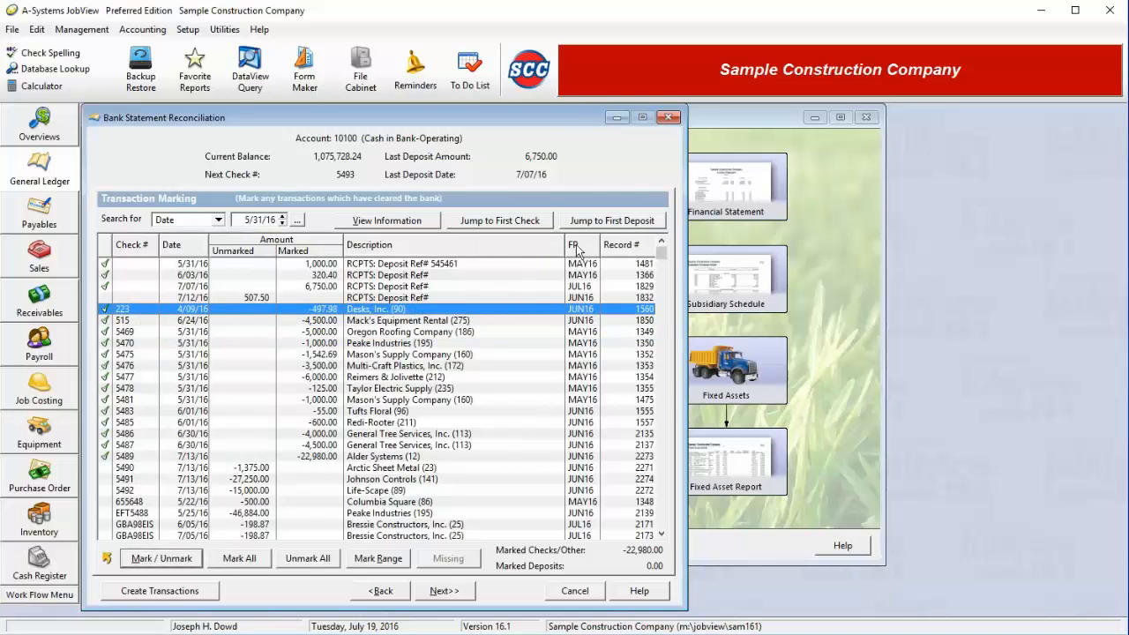
{"action": "left_click", "coordinate": [609, 226]}
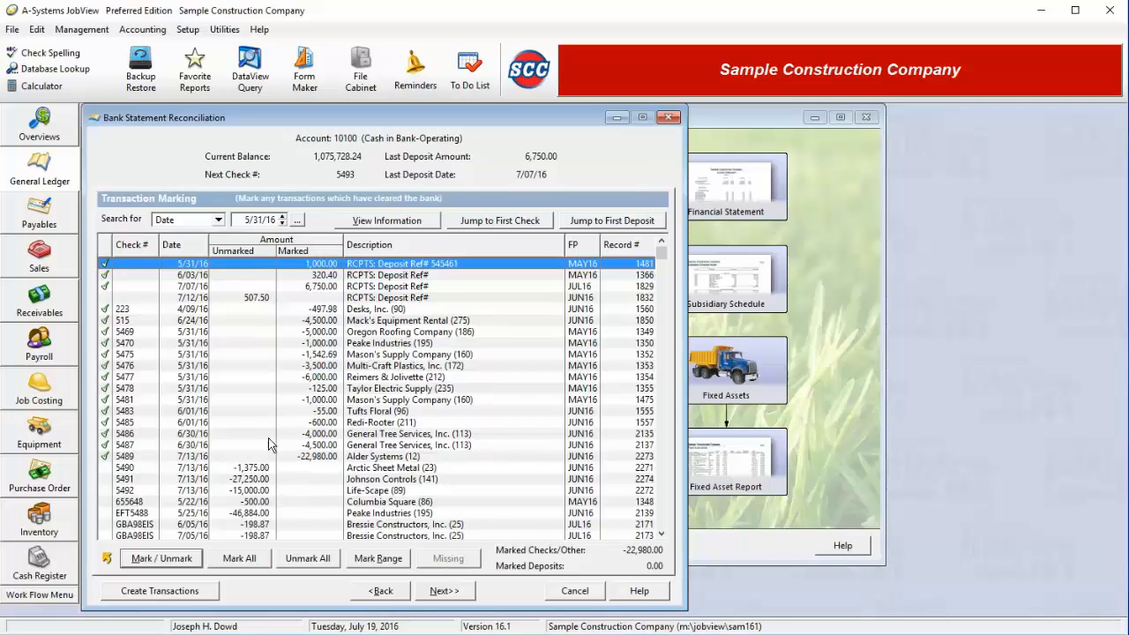
- View the transaction detail of Tufts Floral check 5483 and close it
{"action": "left_click", "coordinate": [224, 411]}
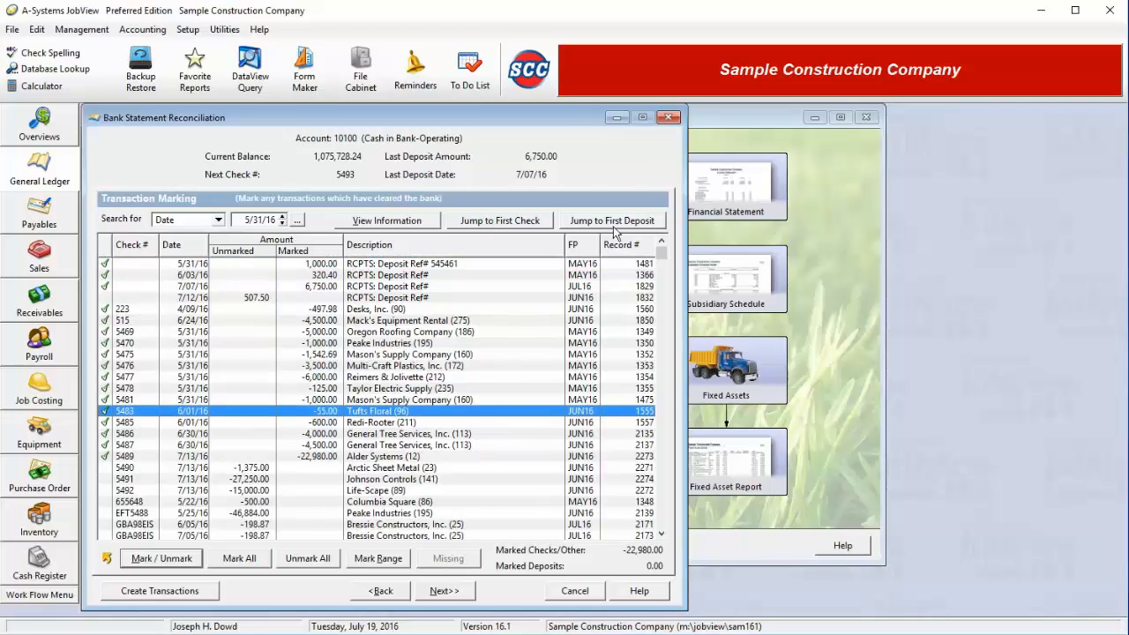
{"action": "left_click", "coordinate": [399, 220]}
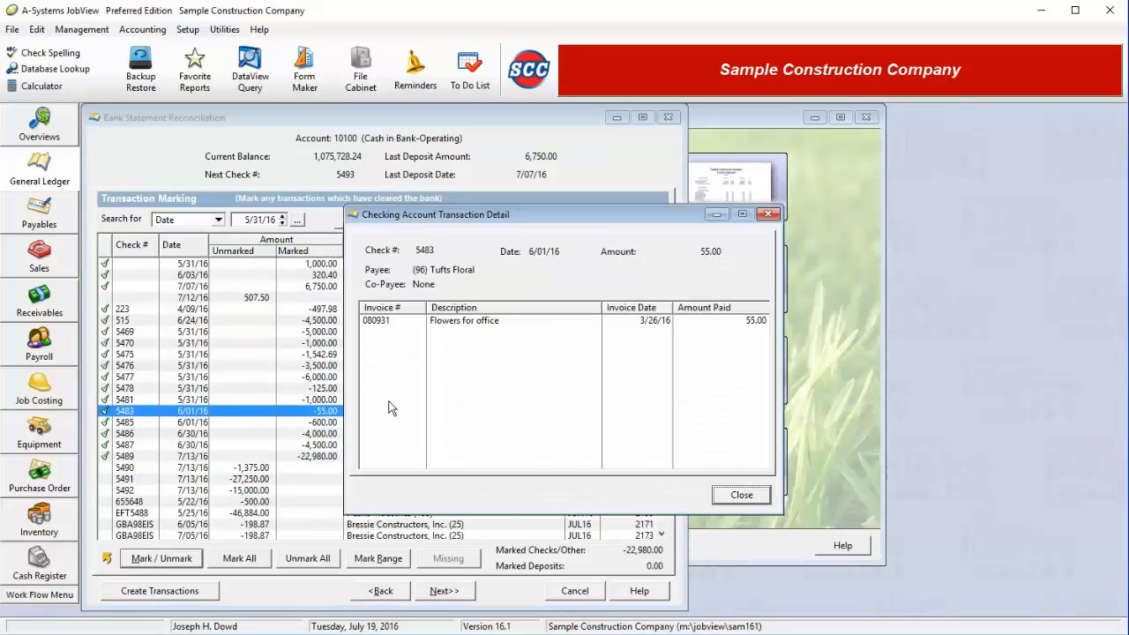
{"action": "left_click", "coordinate": [742, 495]}
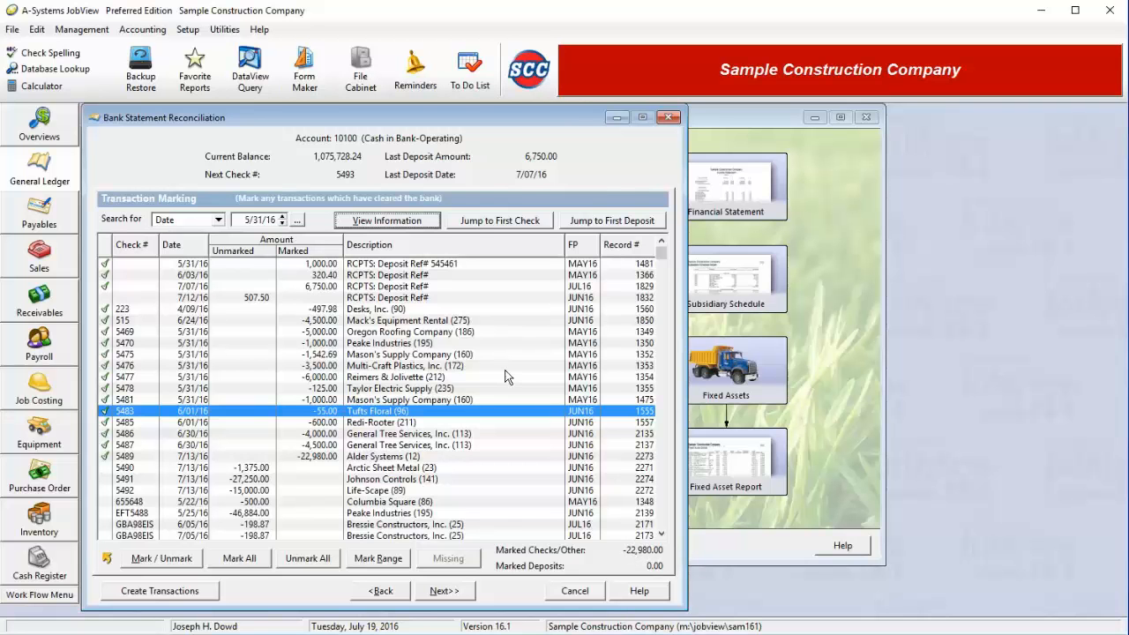
- Toggle the cleared mark of the 5/31/16 deposit with reference 545461 off and on again
{"action": "left_click", "coordinate": [103, 264]}
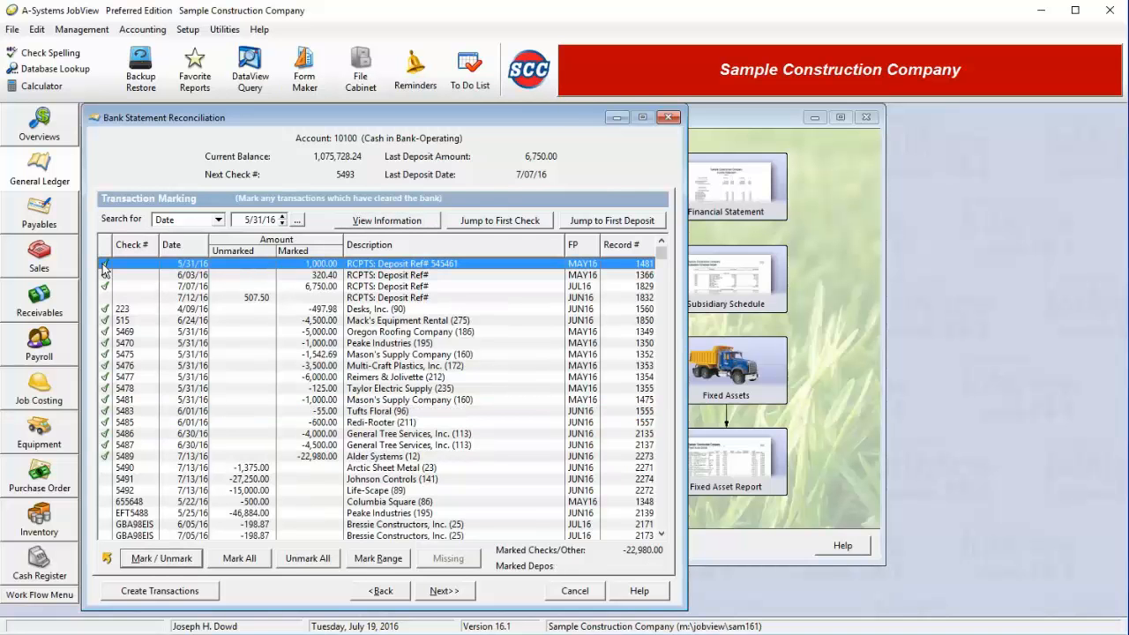
{"action": "left_click", "coordinate": [103, 263]}
- Check the bank statement information against the marked transactions and proceed to the marked transaction analysis
{"action": "left_click", "coordinate": [450, 592]}
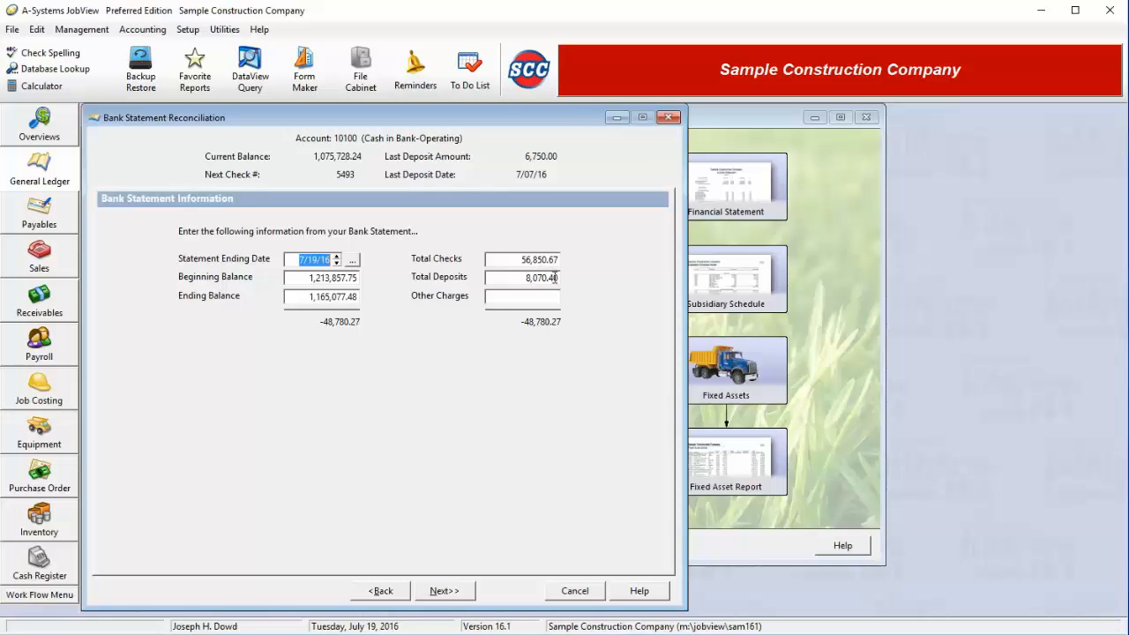
{"action": "left_click", "coordinate": [554, 300]}
{"action": "left_click", "coordinate": [369, 597]}
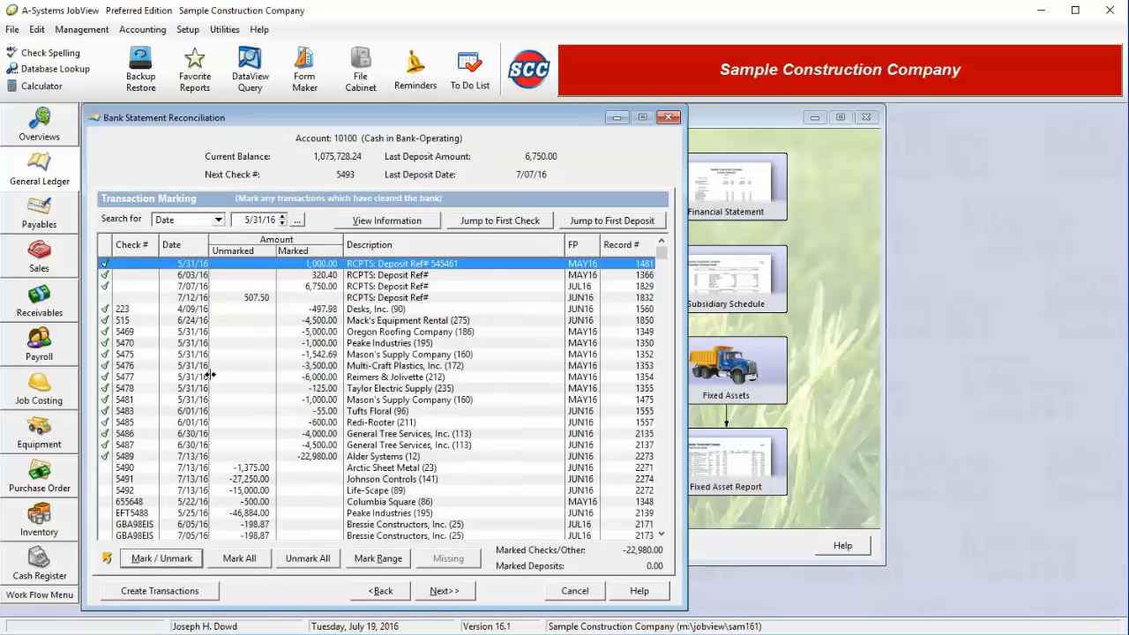
{"action": "left_click", "coordinate": [450, 597]}
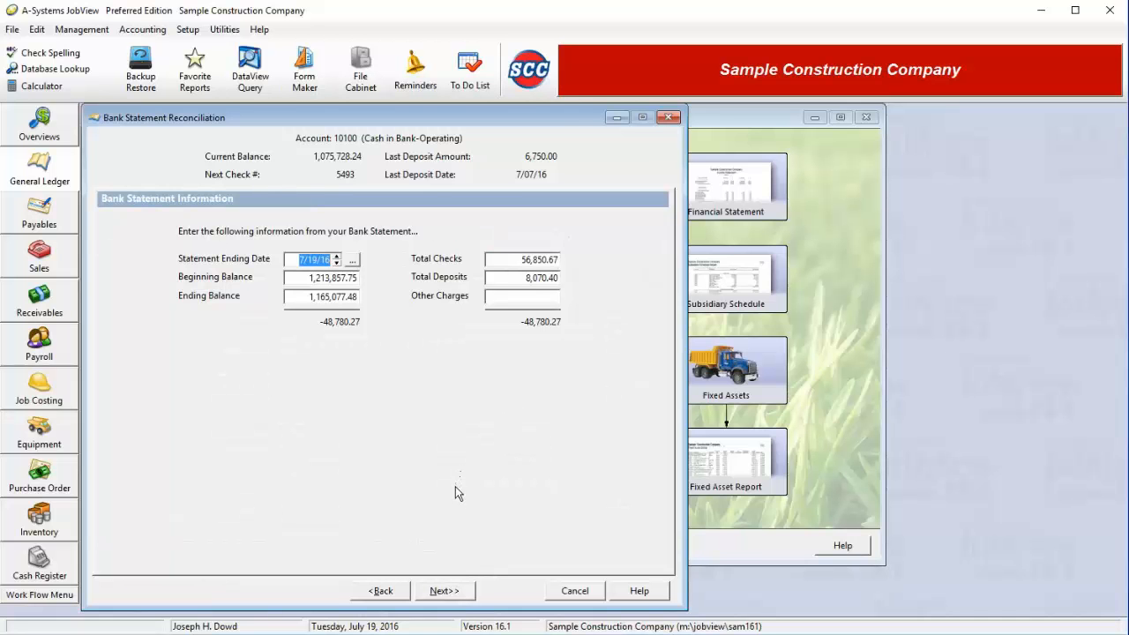
{"action": "left_click", "coordinate": [454, 593]}
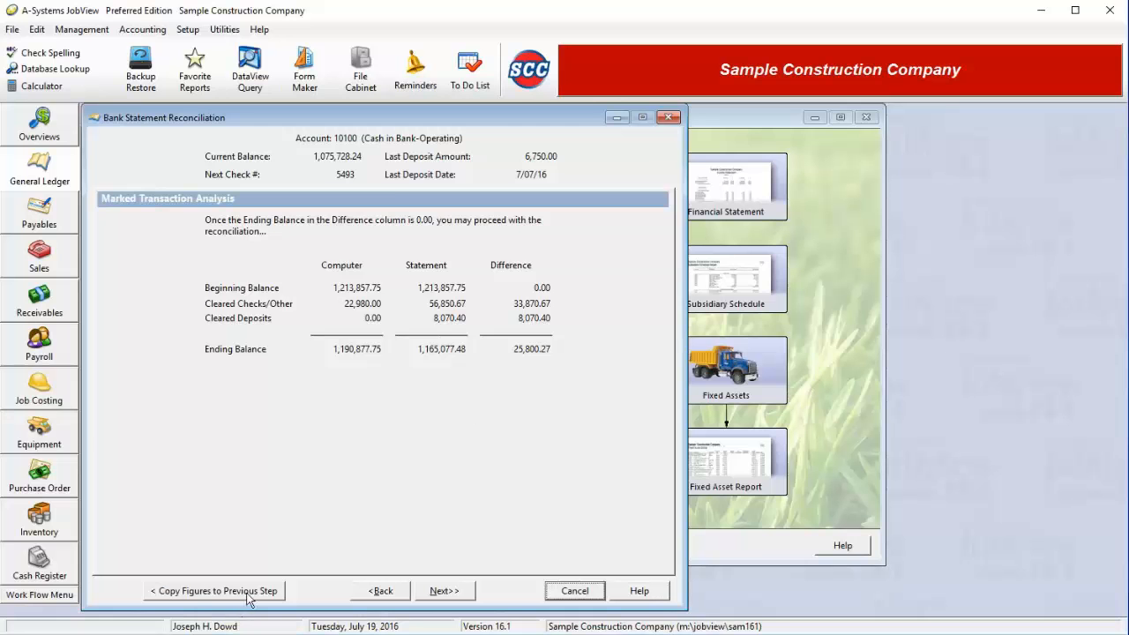
- Copy the computer figures into the bank statement information and return to the marked transaction analysis
{"action": "left_click", "coordinate": [248, 597]}
{"action": "left_click", "coordinate": [444, 591]}
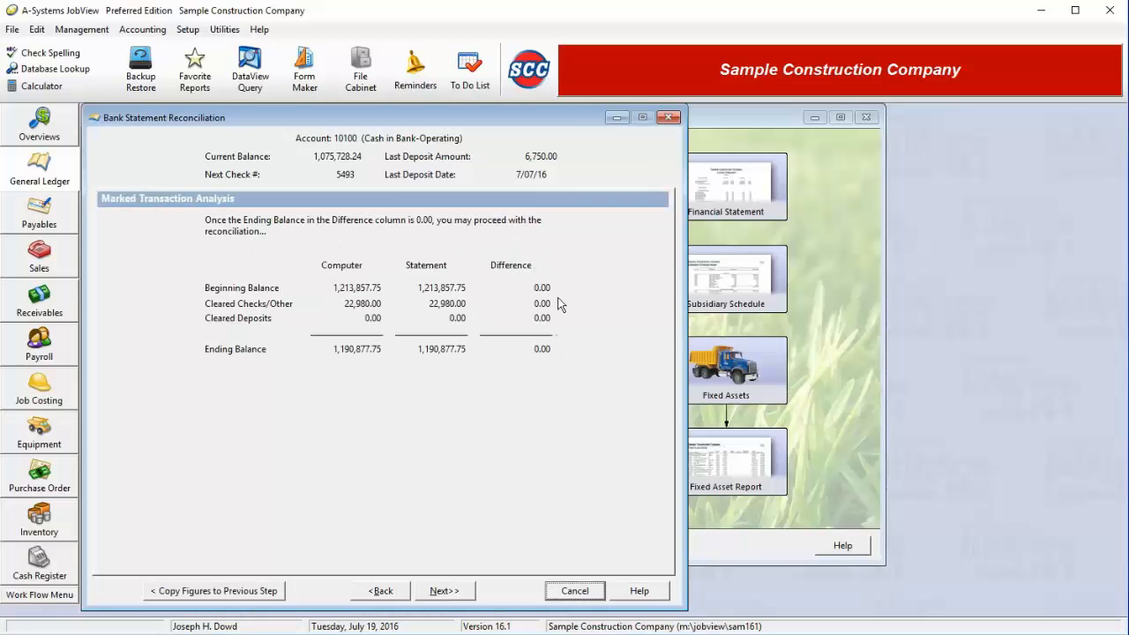
- Proceed through the outstanding transactions listing and the outstanding transaction analysis, and finish the reconciliation
{"action": "left_click", "coordinate": [444, 591]}
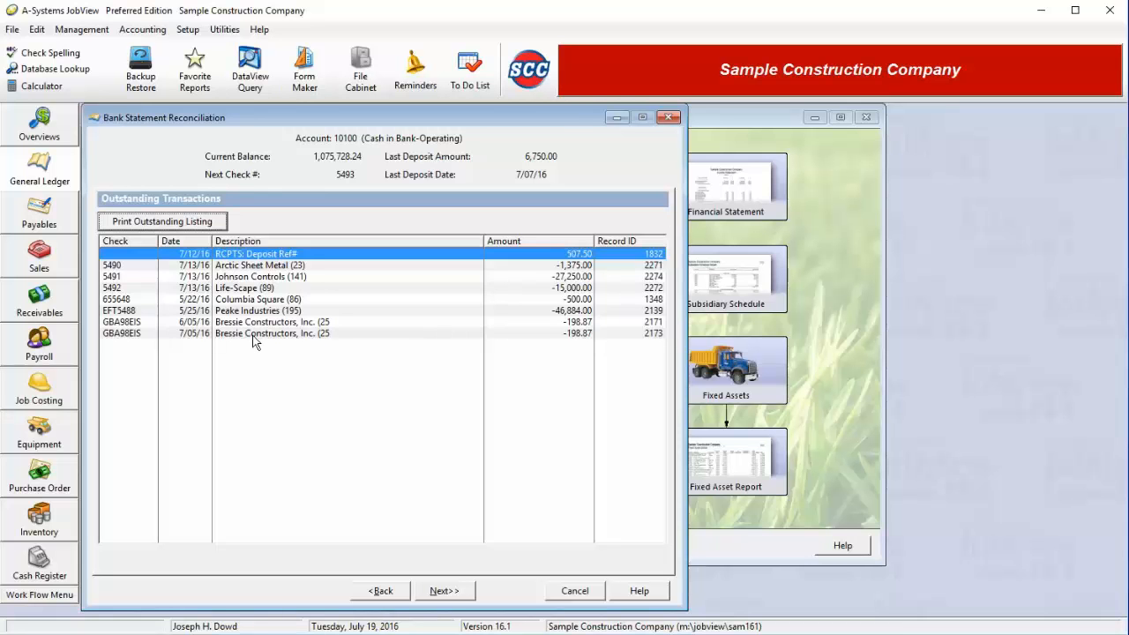
{"action": "left_click", "coordinate": [190, 226]}
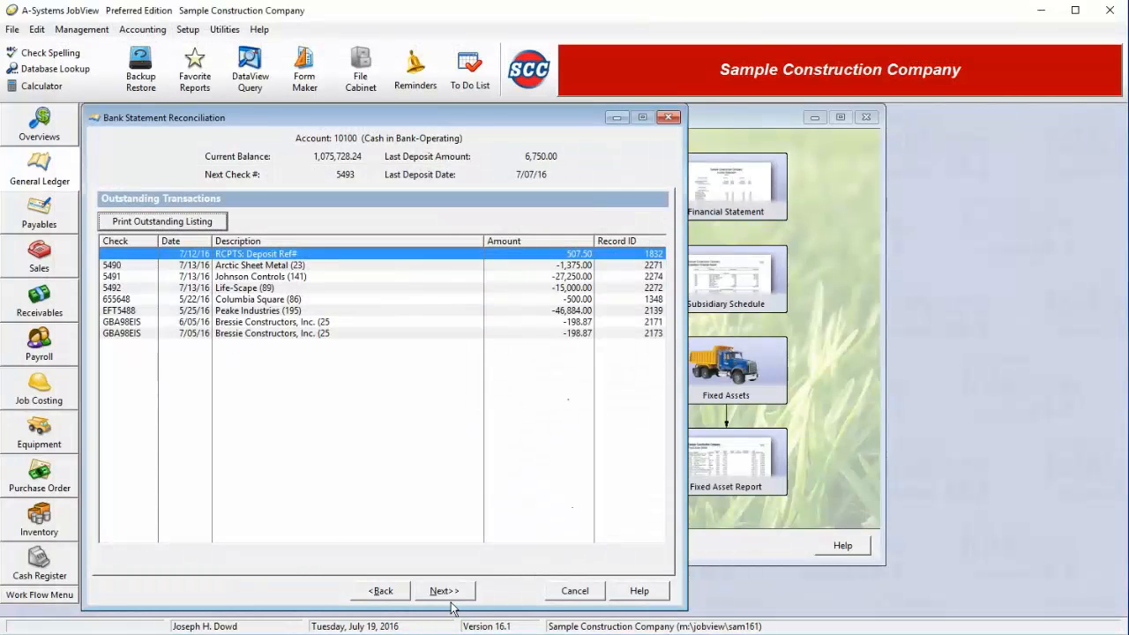
{"action": "left_click", "coordinate": [443, 590]}
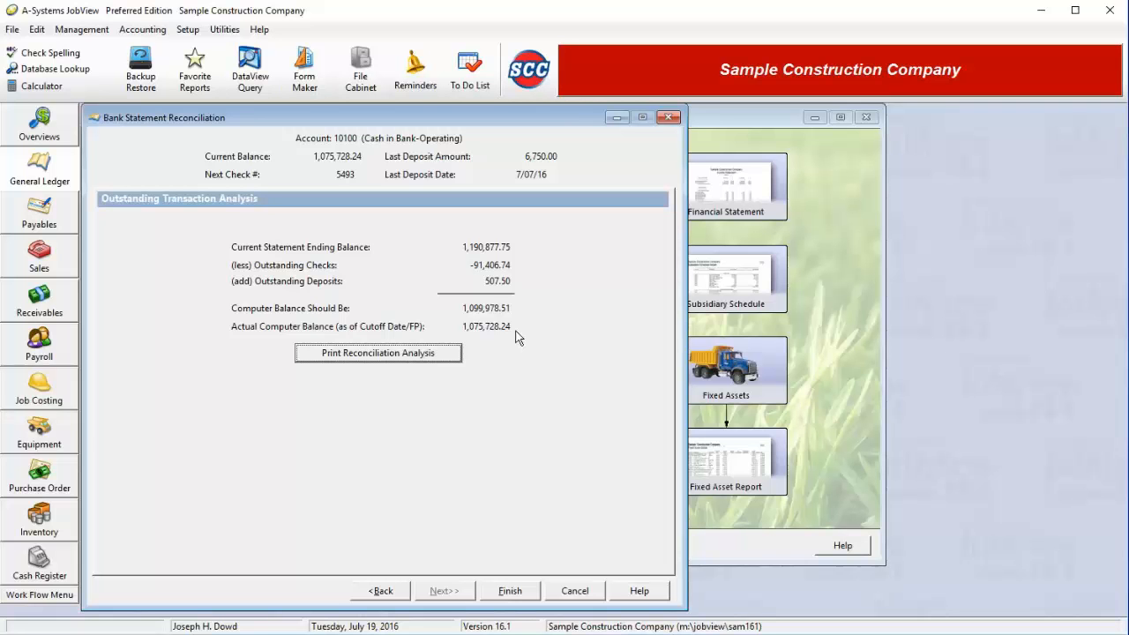
{"action": "left_click", "coordinate": [510, 592]}
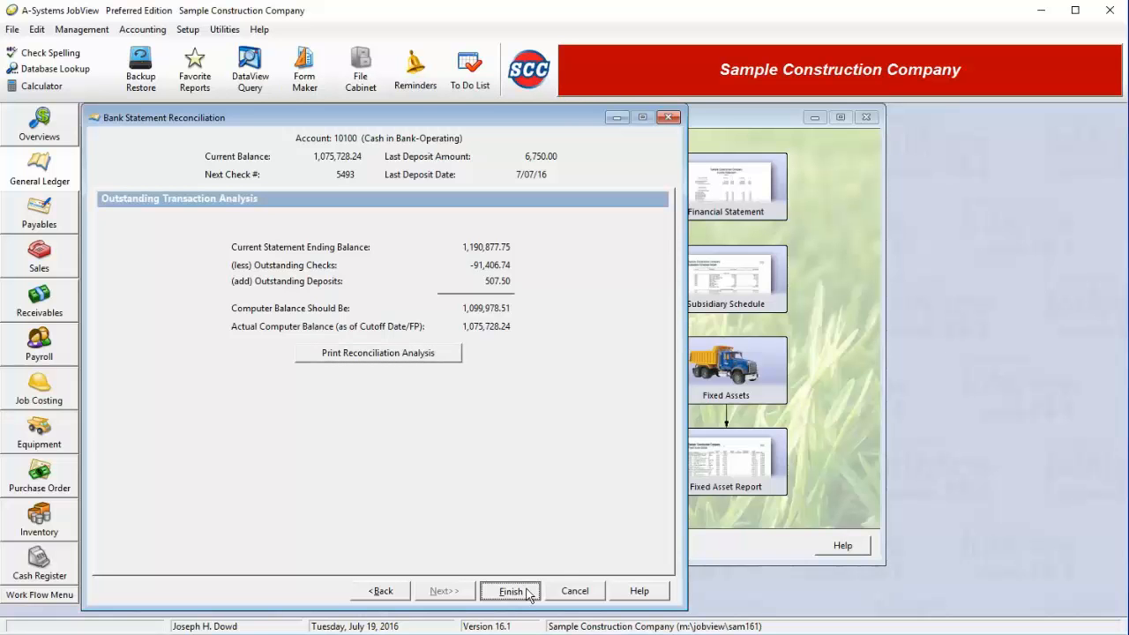